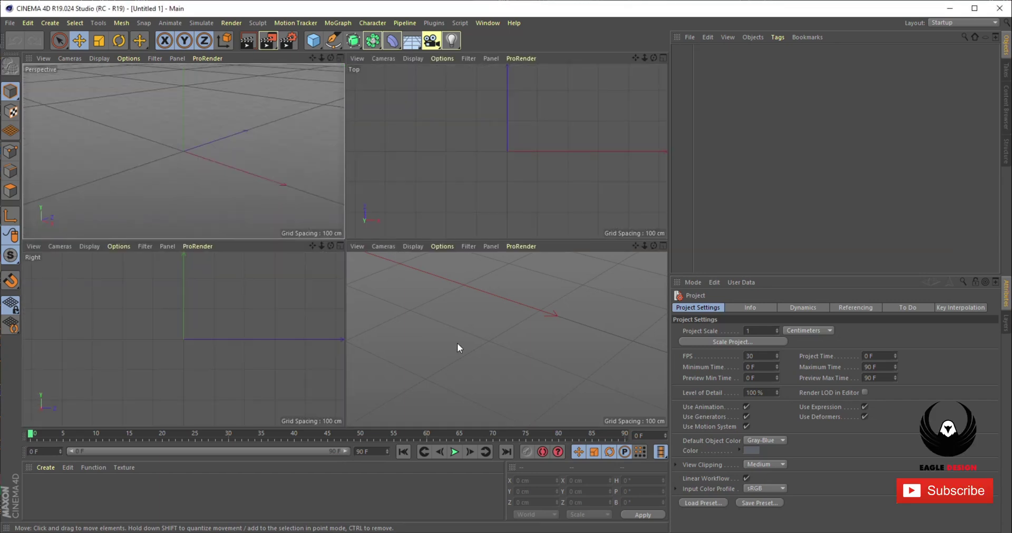
Step: Switch to the Front view and enable snapping with Vertex Snap and Edge Snap from a detached snap palette
middle_click(457, 343)
scroll(407, 239, up, 1)
alt+middle_drag(409, 232, 361, 290)
click(140, 24)
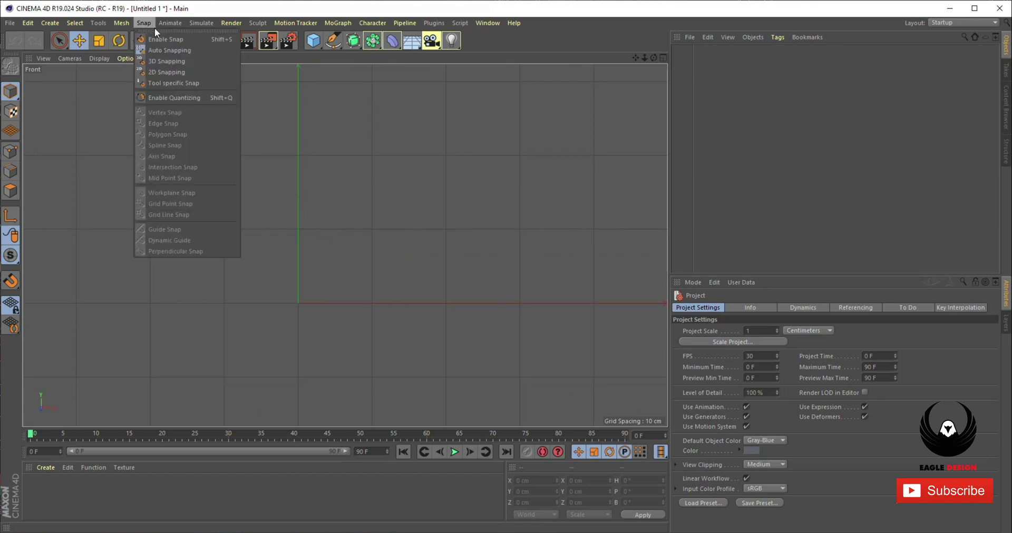
click(157, 31)
drag(167, 19, 865, 112)
click(859, 124)
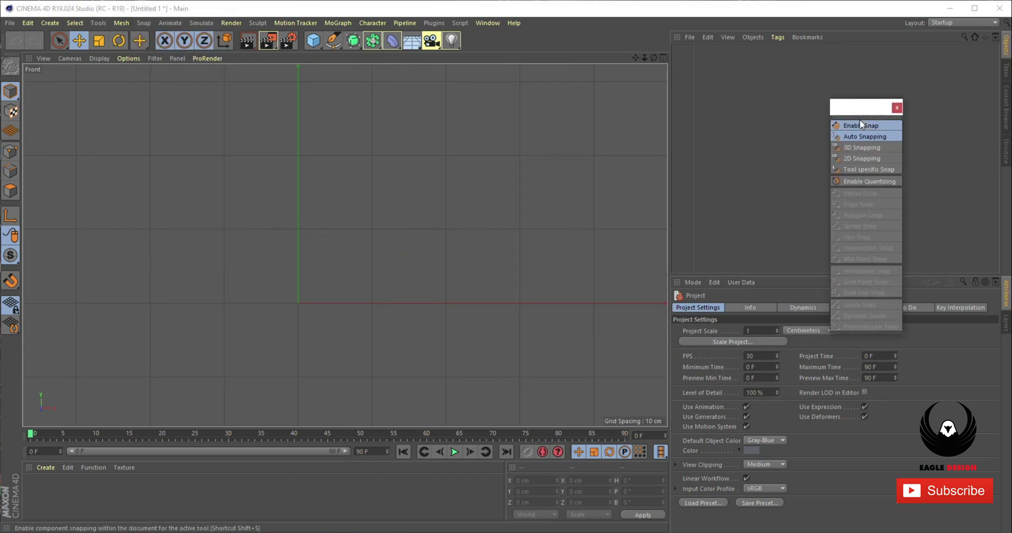
click(864, 194)
click(868, 203)
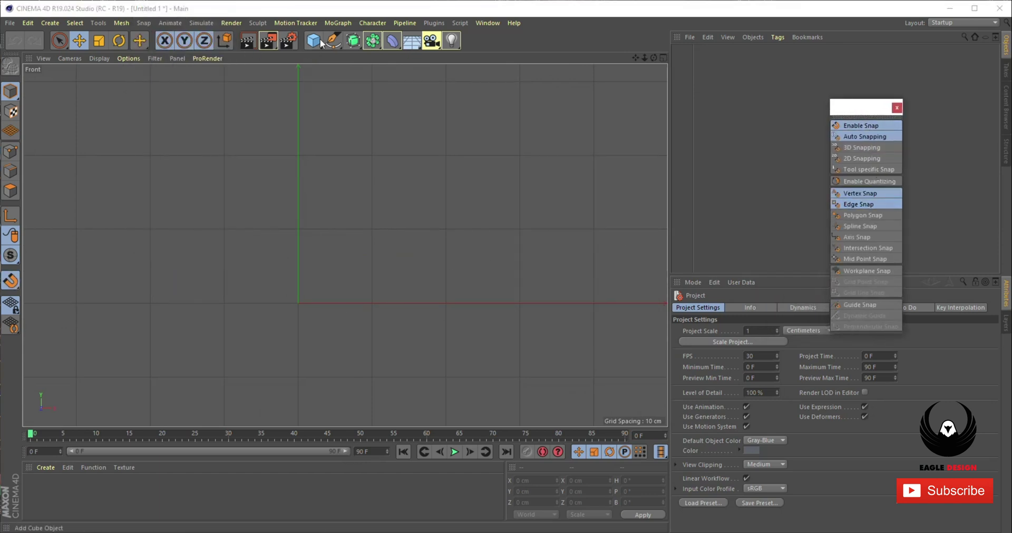
Step: Draw a Bezier vase-profile spline with the Pen from the origin up and back to the vertical axis, about 629 cm tall
click(333, 41)
click(364, 56)
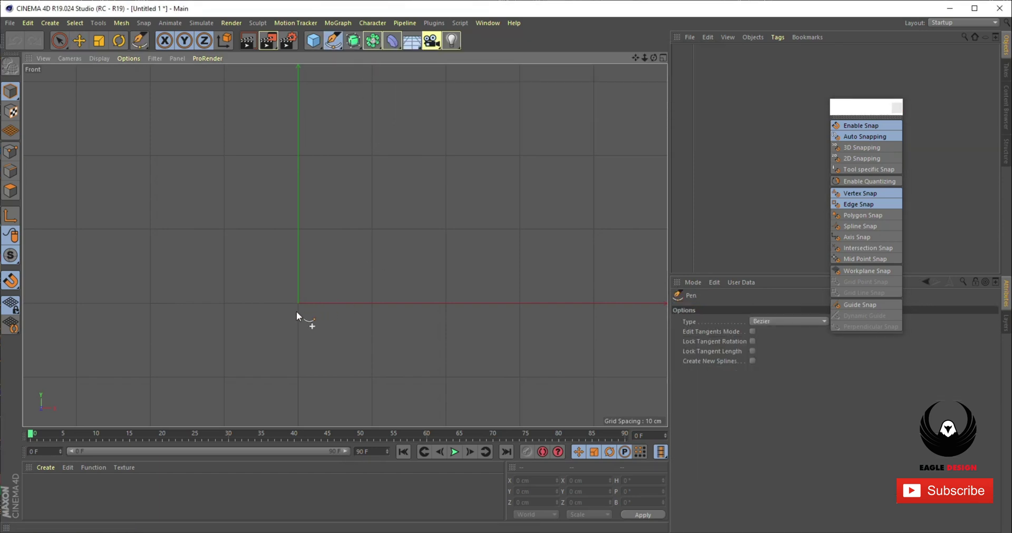
click(297, 302)
click(336, 301)
scroll(336, 302, down, 3)
alt+middle_drag(350, 194, 349, 269)
scroll(348, 287, up, 1)
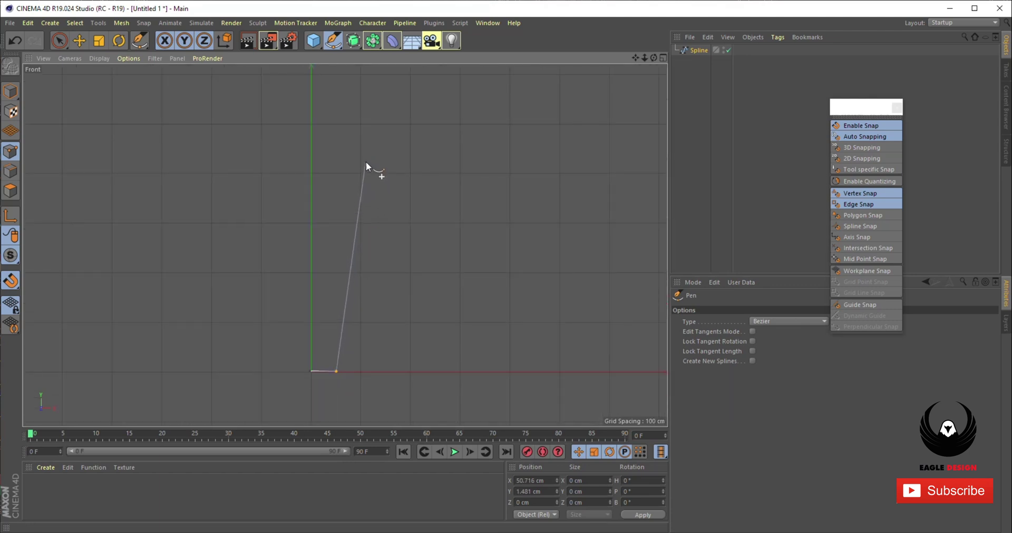
drag(359, 161, 353, 136)
alt+middle_drag(334, 103, 323, 199)
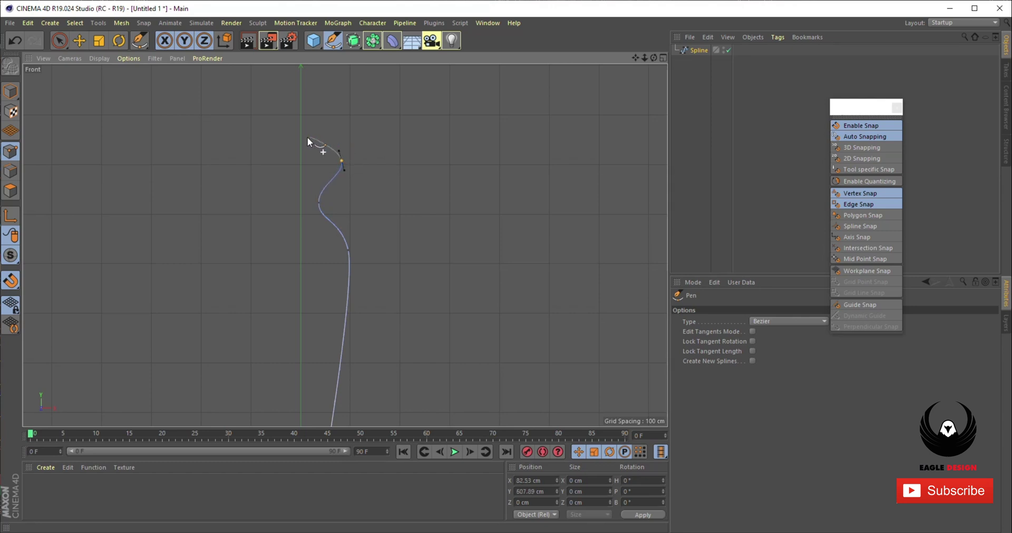
click(300, 150)
key(space)
Step: Set the X and Y position of the spline's bottom start point to 0 cm
scroll(412, 260, down, 3)
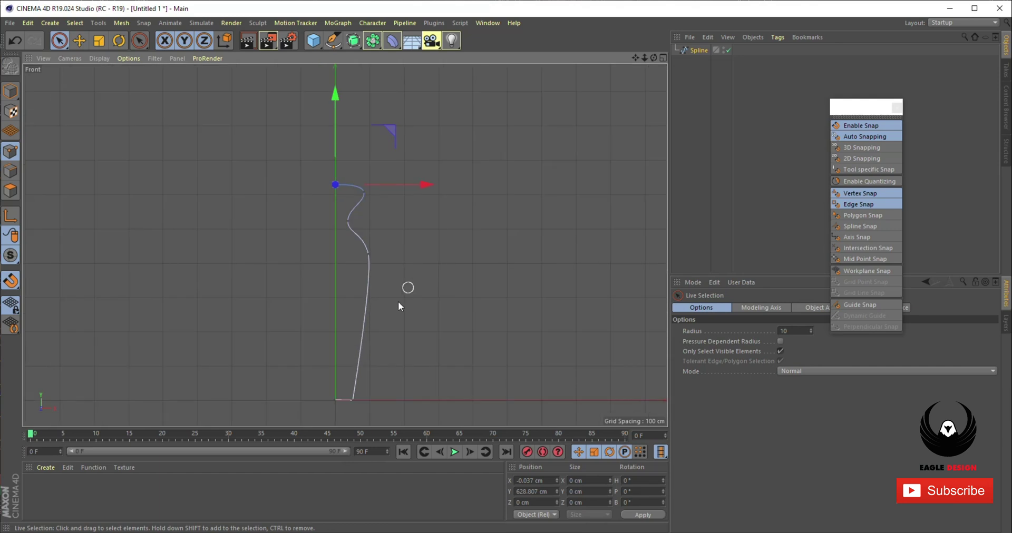
click(337, 402)
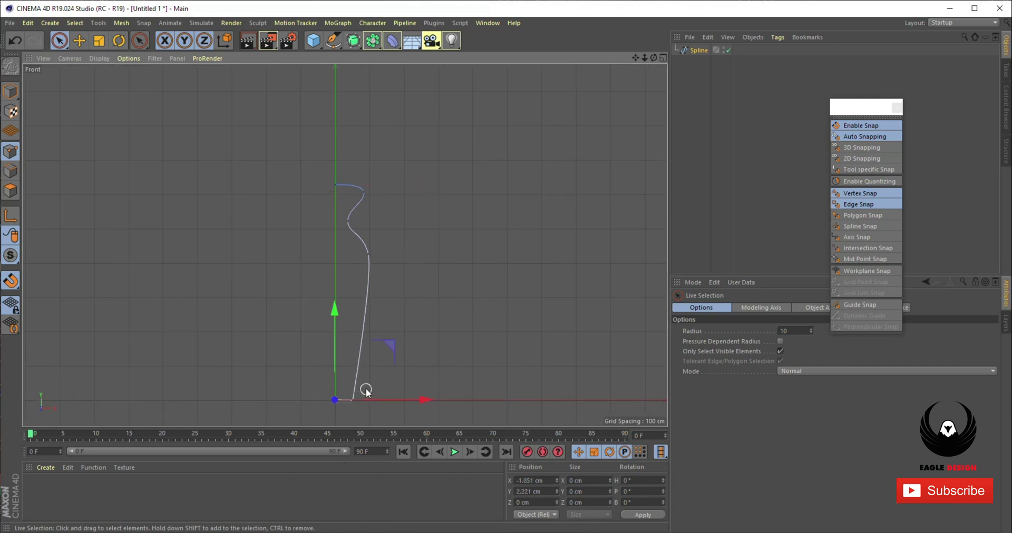
text(0)
key(Return)
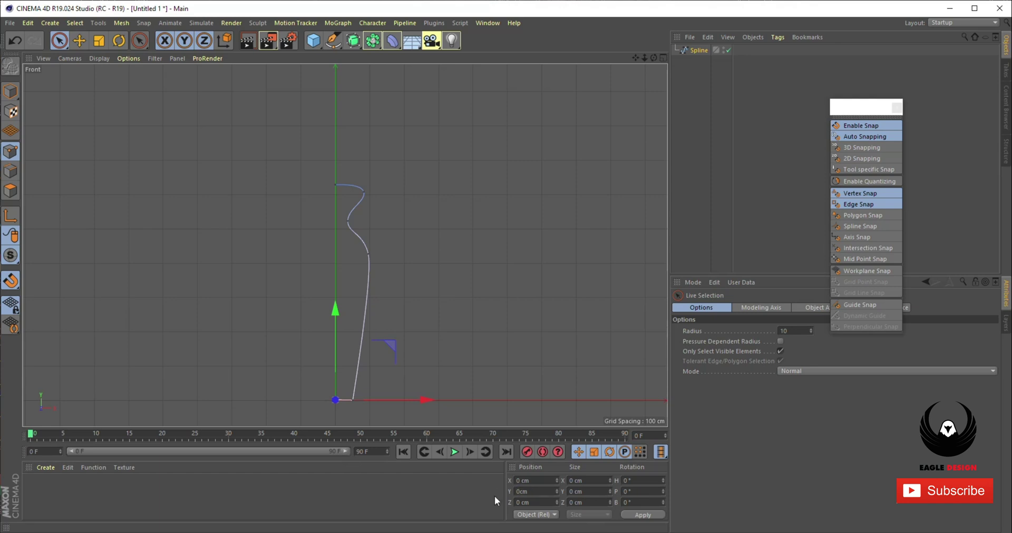
Step: Align the spline's top end point to the vertical axis and set the base's outer corner point to Y 0 cm
scroll(342, 409, up, 2)
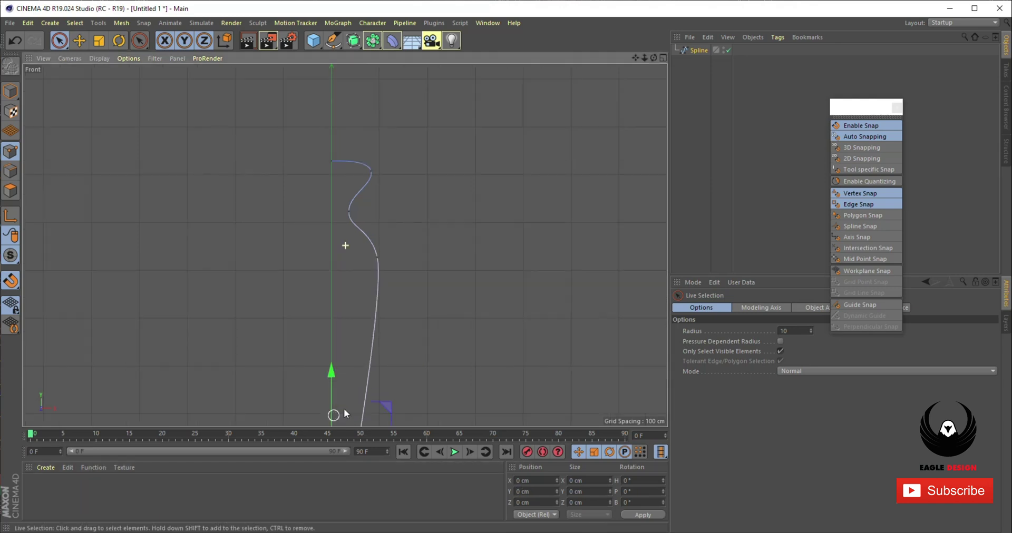
scroll(367, 400, up, 5)
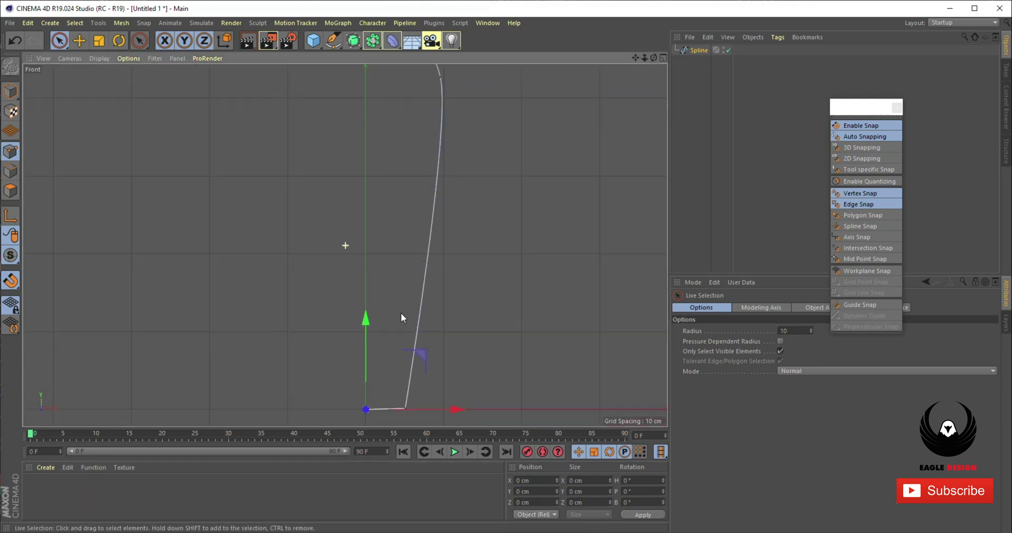
scroll(391, 313, down, 2)
alt+middle_drag(397, 251, 395, 366)
click(367, 79)
drag(536, 480, 508, 481)
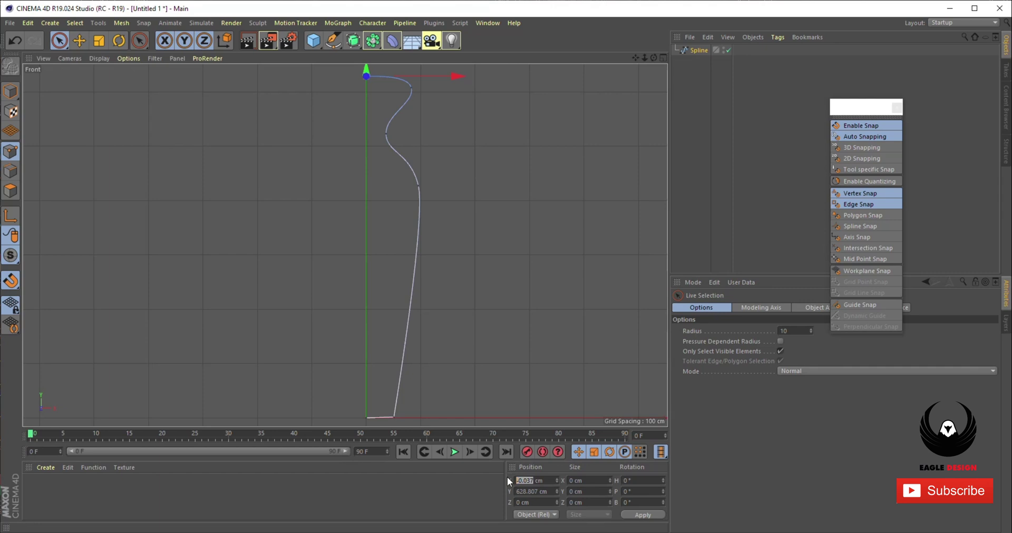
click(394, 417)
drag(532, 492, 498, 491)
Step: Add a Lathe generator and nest the profile spline inside it to form the vase-shaped leg, viewed in perspective
click(361, 43)
click(374, 76)
drag(691, 62, 695, 50)
middle_click(279, 232)
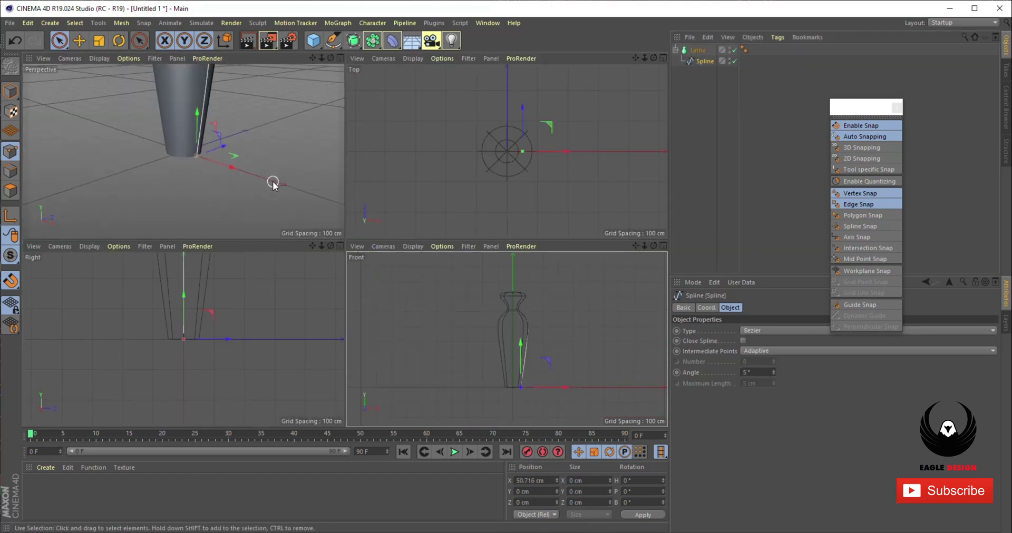
middle_click(280, 188)
scroll(281, 189, down, 6)
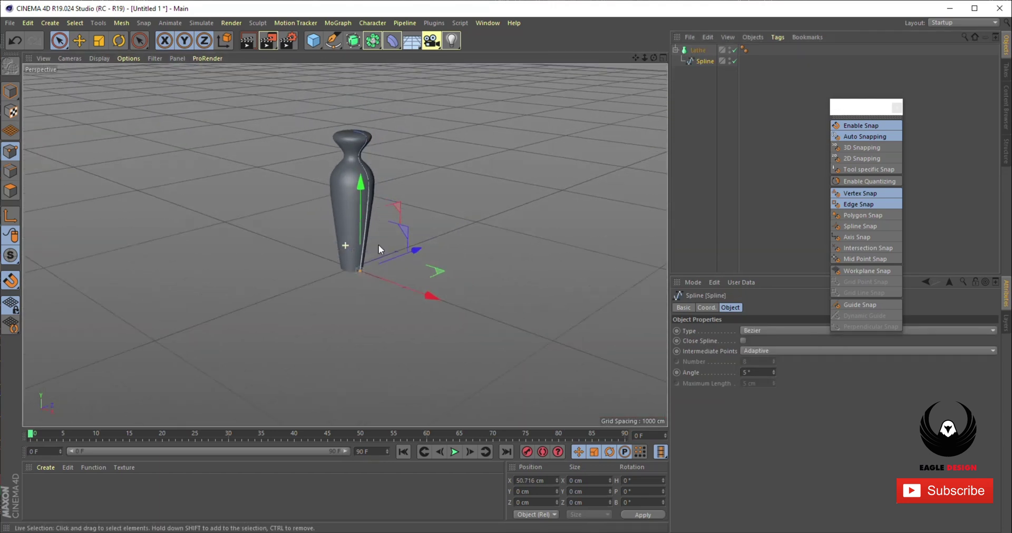
alt+drag(421, 310, 506, 252)
Step: Add a MoGraph Cloner and nest the Lathe leg inside it
middle_click(512, 252)
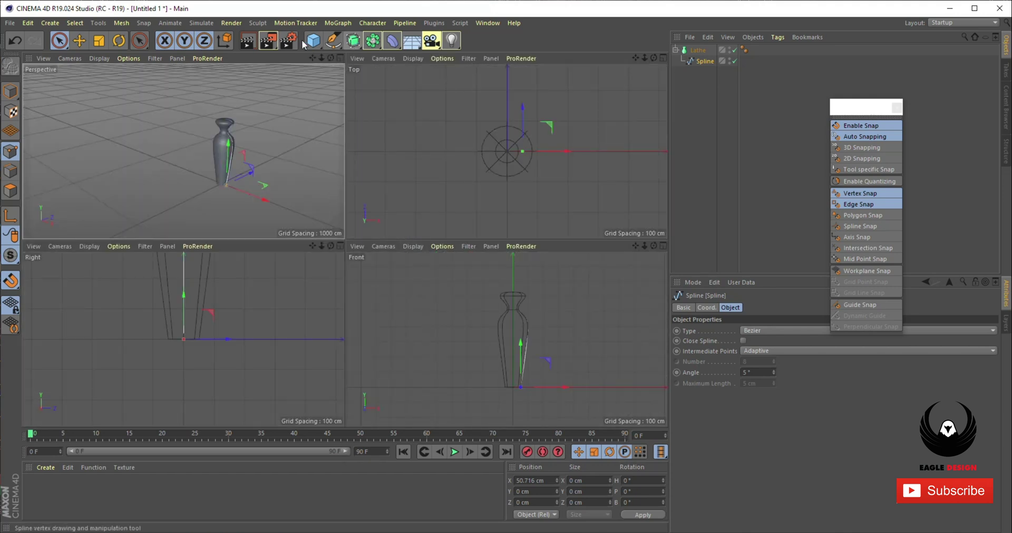
click(348, 23)
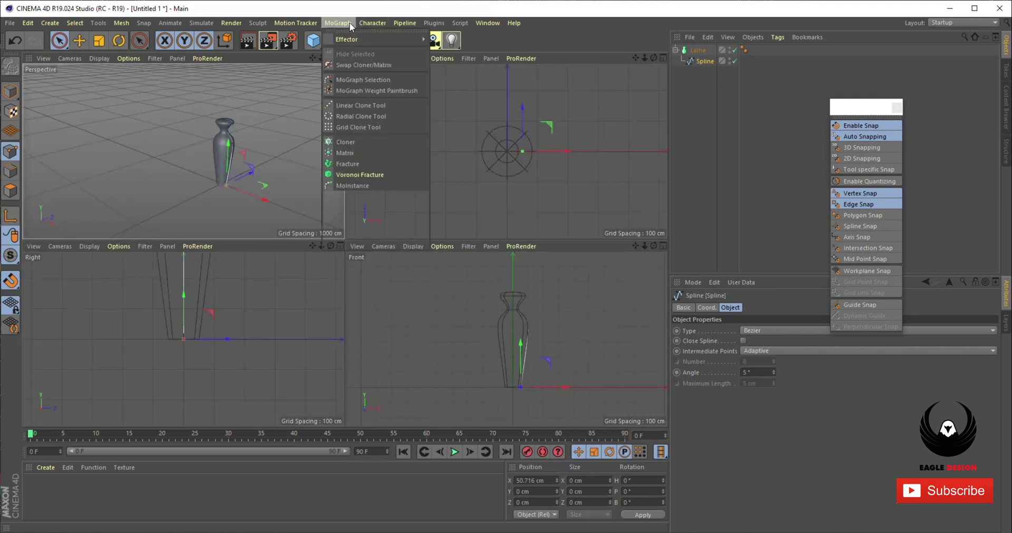
click(368, 141)
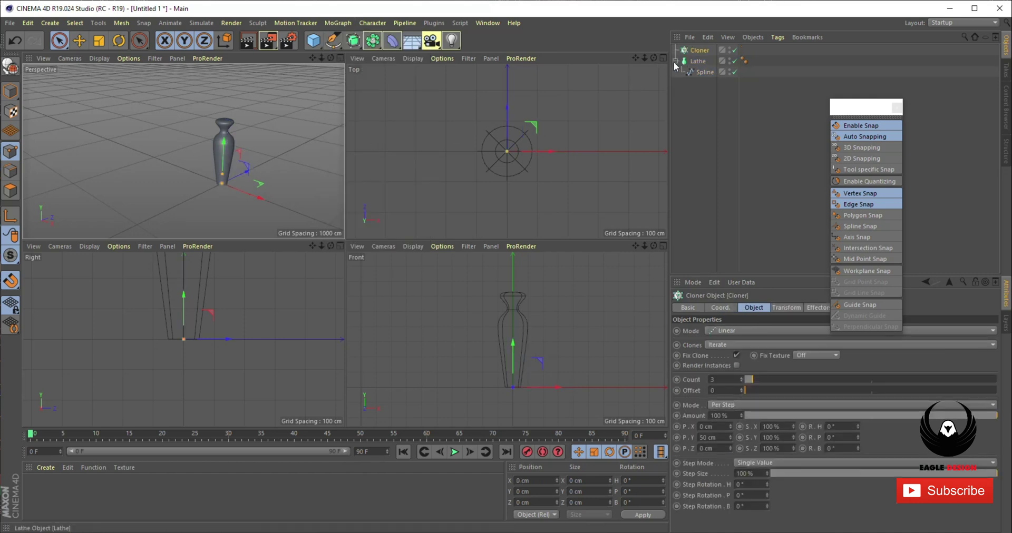
drag(698, 51, 699, 52)
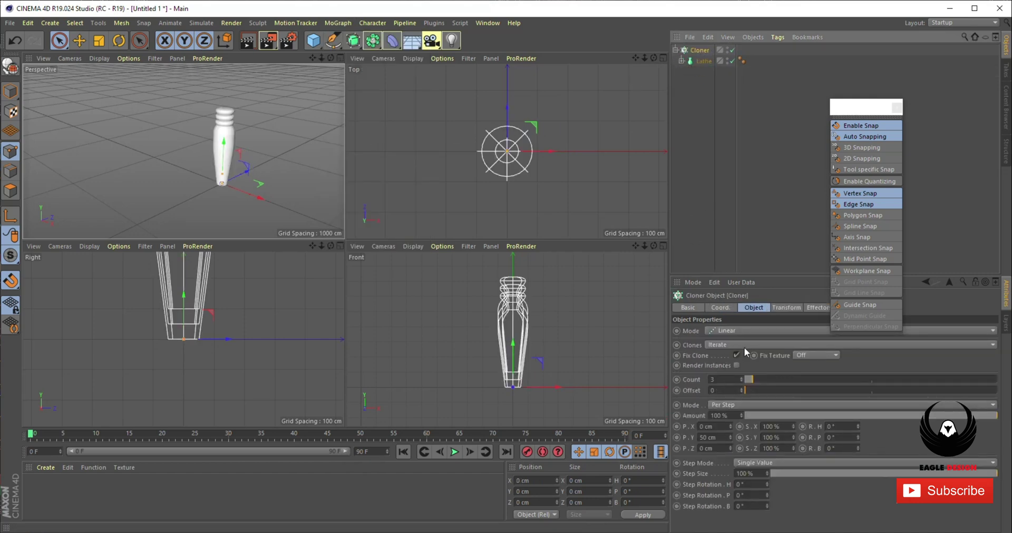
Step: Configure the Cloner as Radial with a count of 3, the XZ plane and a radius of about 679 cm
click(744, 332)
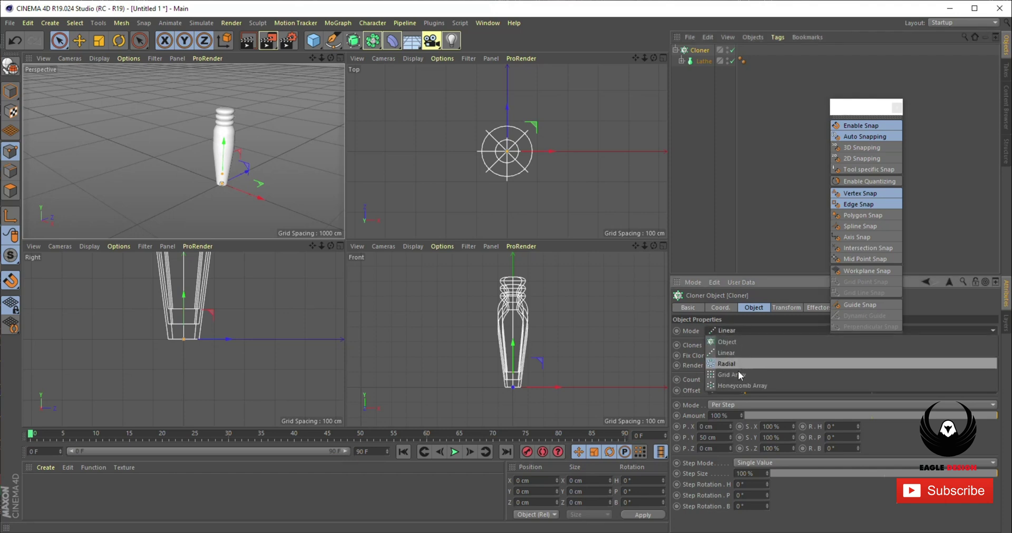
click(738, 363)
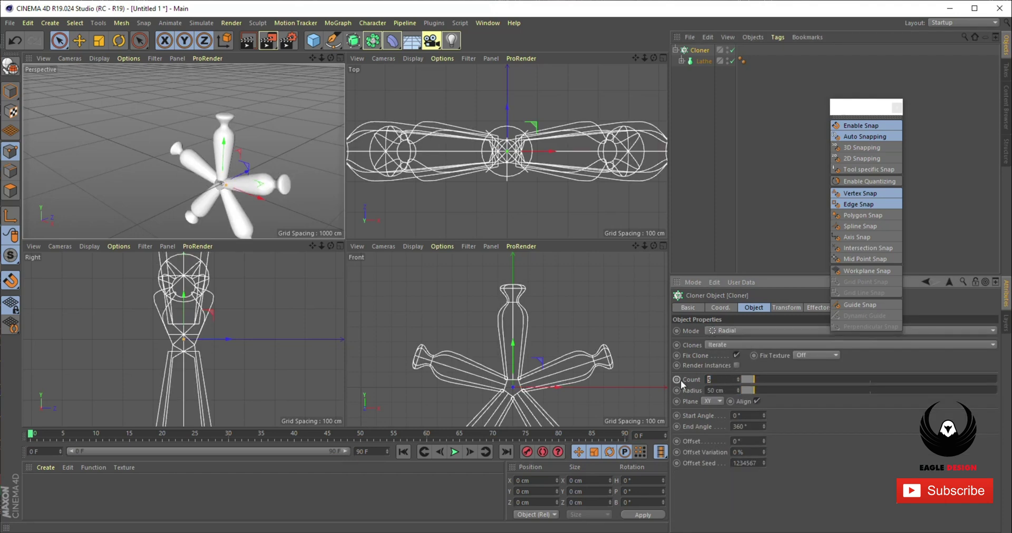
text(3)
key(Return)
click(717, 405)
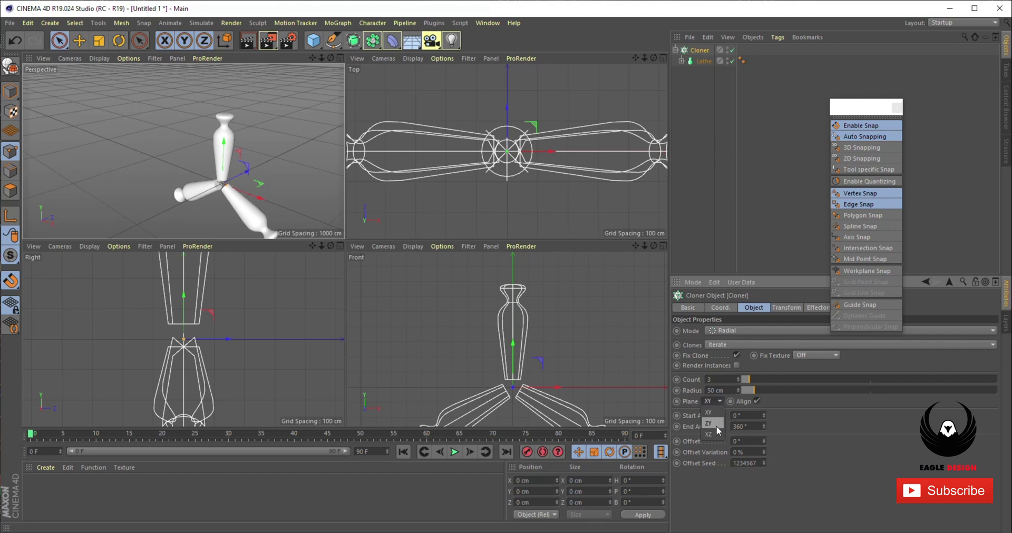
click(716, 421)
drag(754, 388, 916, 395)
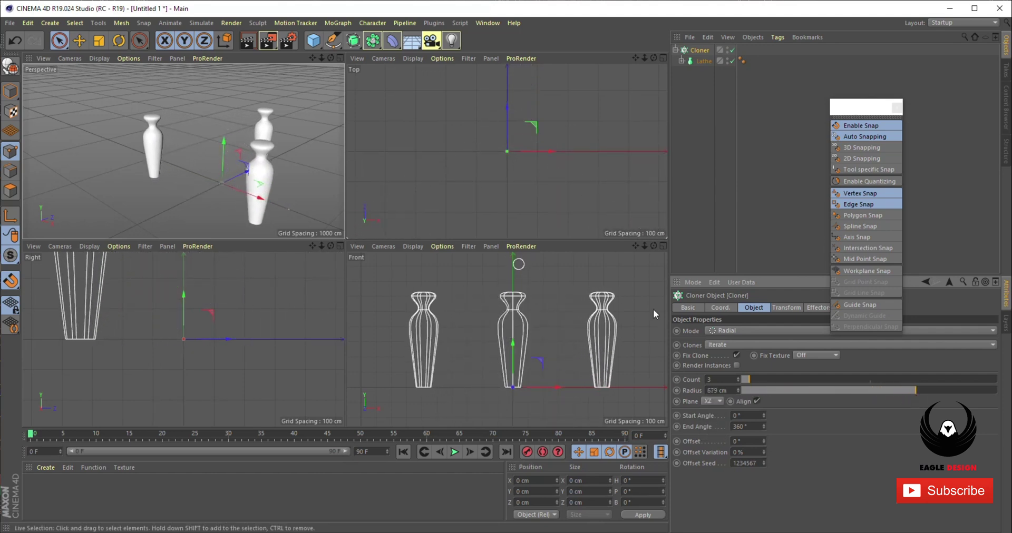
Step: Add a Disc at the centre of the three legs and enlarge its outer radius to about 678 cm in model mode
middle_click(274, 176)
scroll(418, 228, down, 3)
alt+drag(473, 290, 505, 318)
drag(319, 43, 341, 76)
click(11, 92)
drag(410, 283, 478, 338)
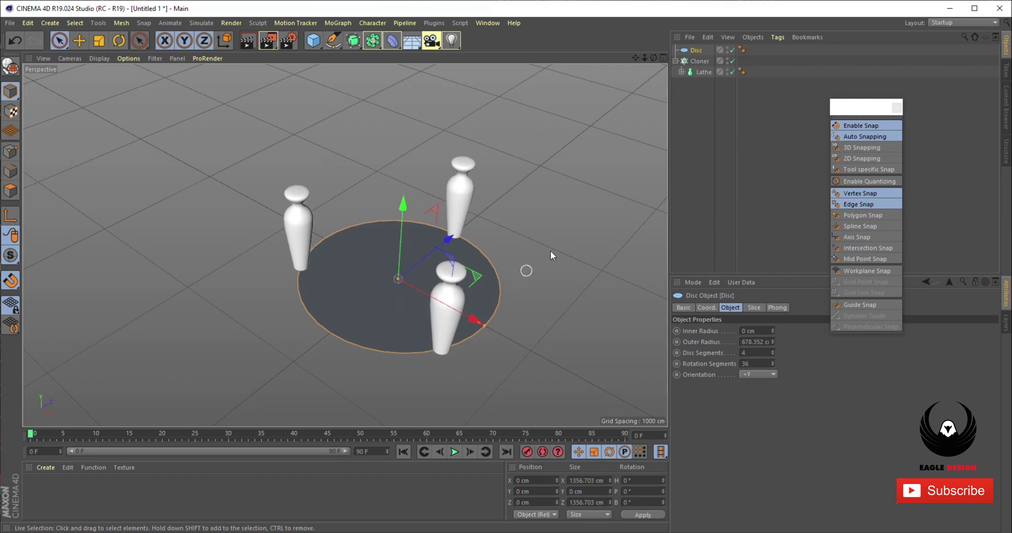
Step: Raise the disc in the Right view to about Y 566 cm, near the tops of the legs
middle_click(550, 251)
middle_click(308, 333)
scroll(307, 333, down, 5)
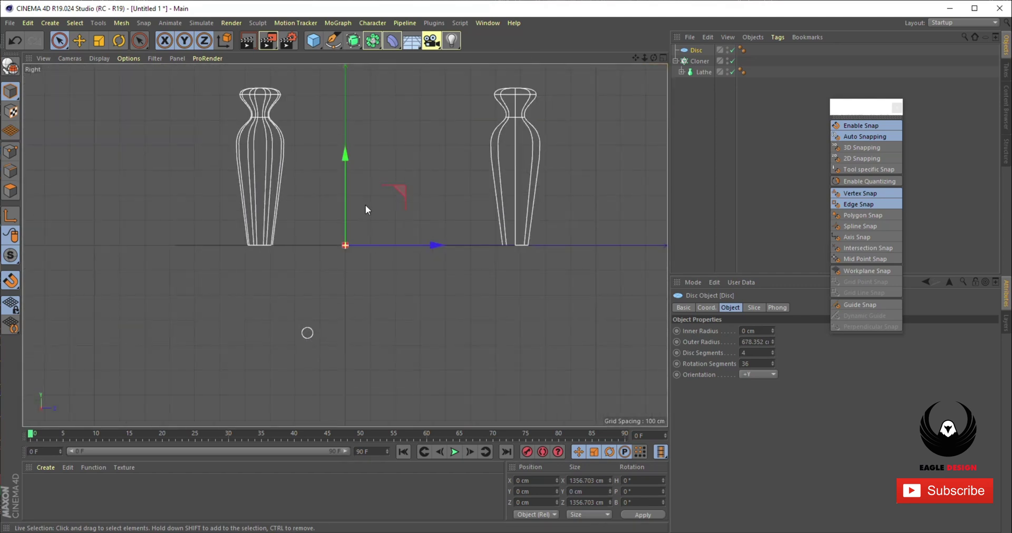
drag(348, 158, 348, 17)
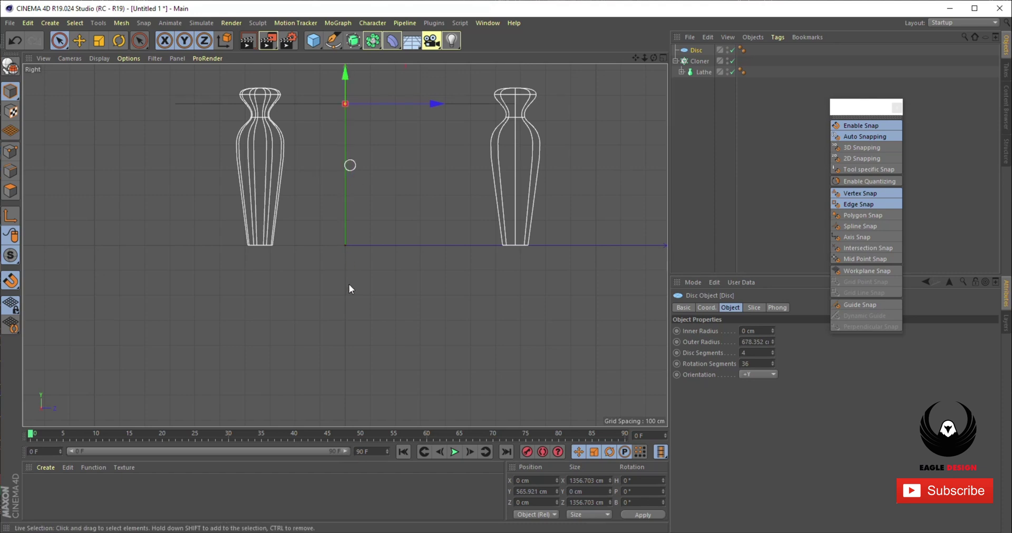
Step: Load the Visualize material preset Glass - Tempered and apply it to the disc in the perspective view
middle_click(369, 293)
middle_click(303, 181)
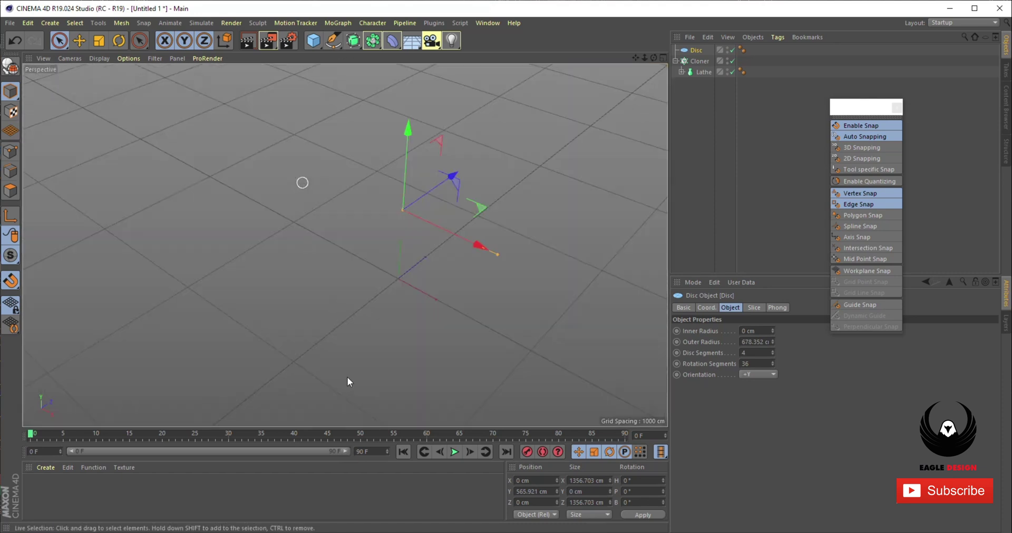
click(53, 467)
mouse_move(63, 444)
mouse_move(180, 453)
mouse_move(222, 457)
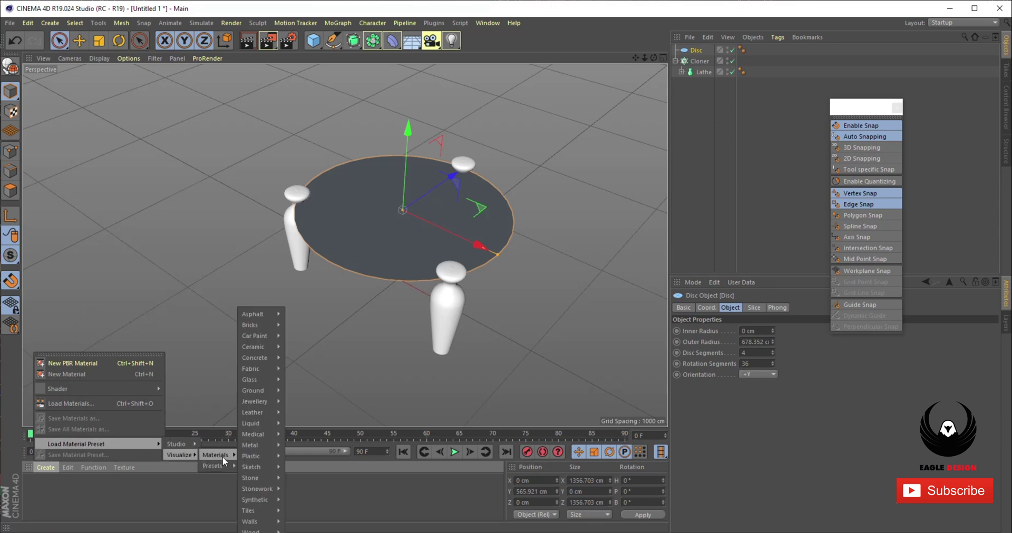
mouse_move(261, 379)
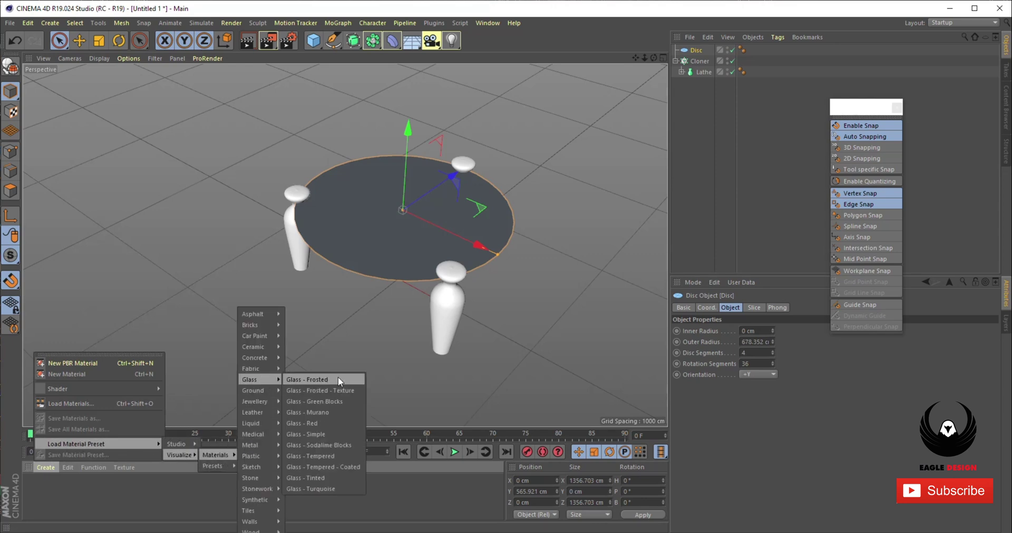
click(329, 455)
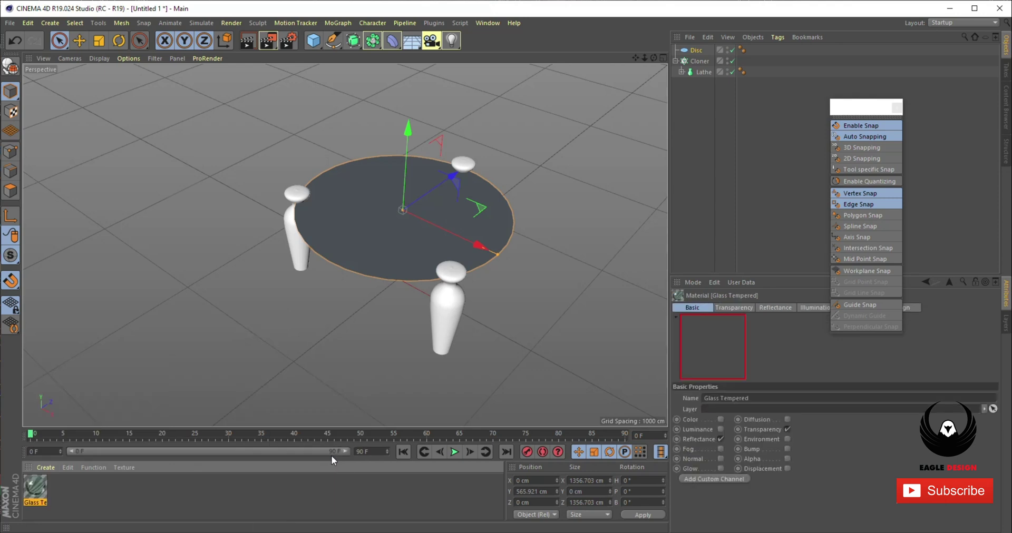
drag(155, 427, 378, 226)
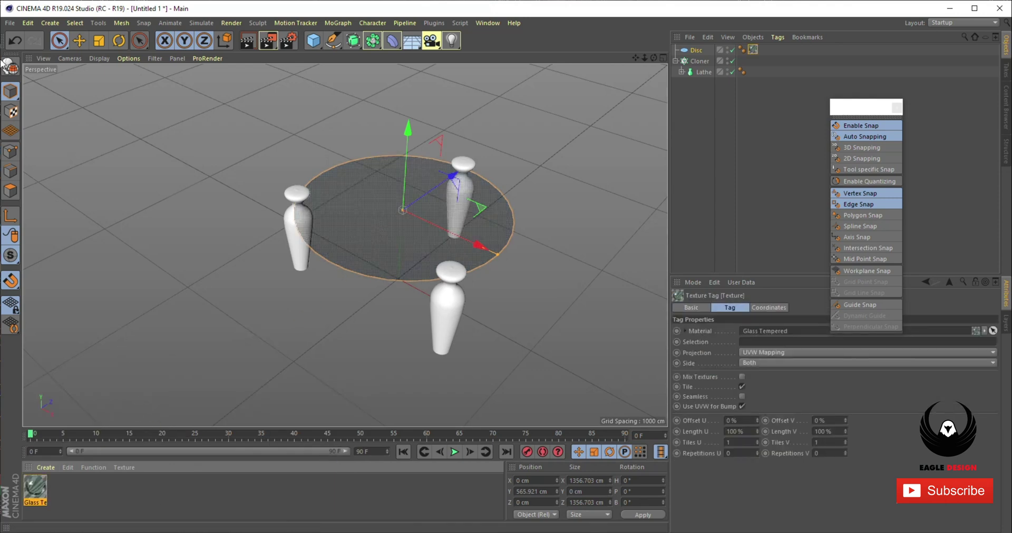
Step: Convert the disc to an editable polygon object and select all of its polygons
click(10, 66)
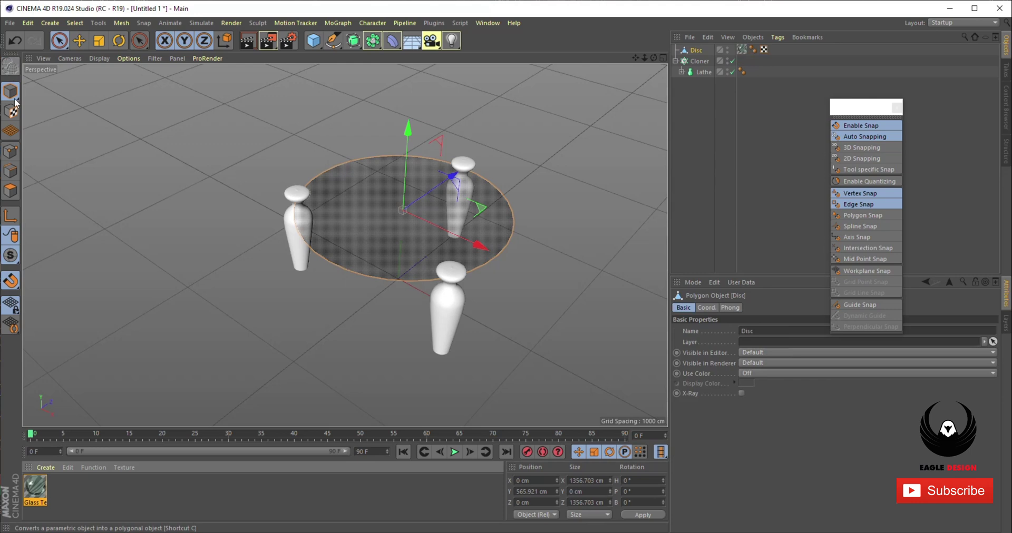
click(10, 191)
key(ctrl+a)
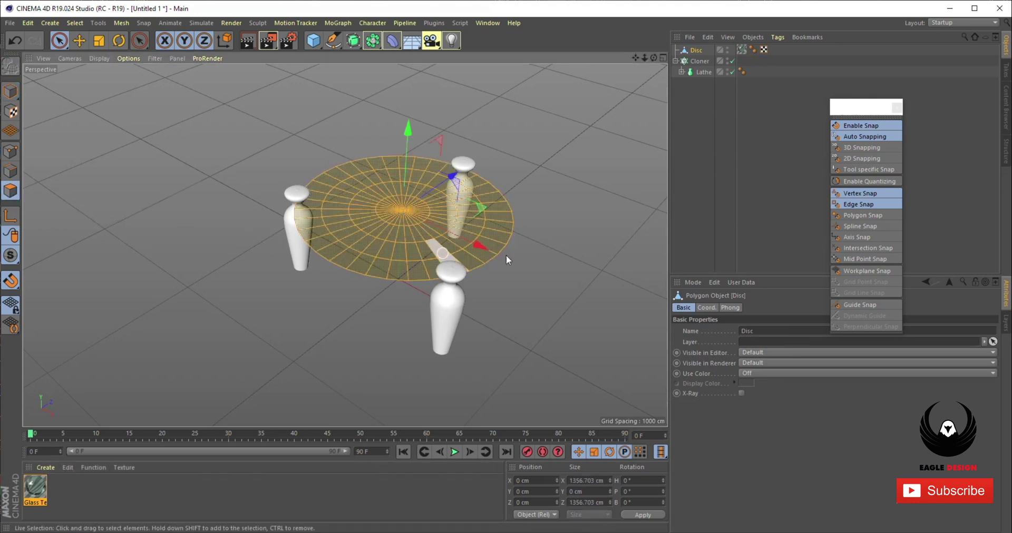
Step: Extrude the disc's selected polygons by 5 cm with Create Caps enabled to give the tabletop thickness
right_click(581, 202)
click(606, 296)
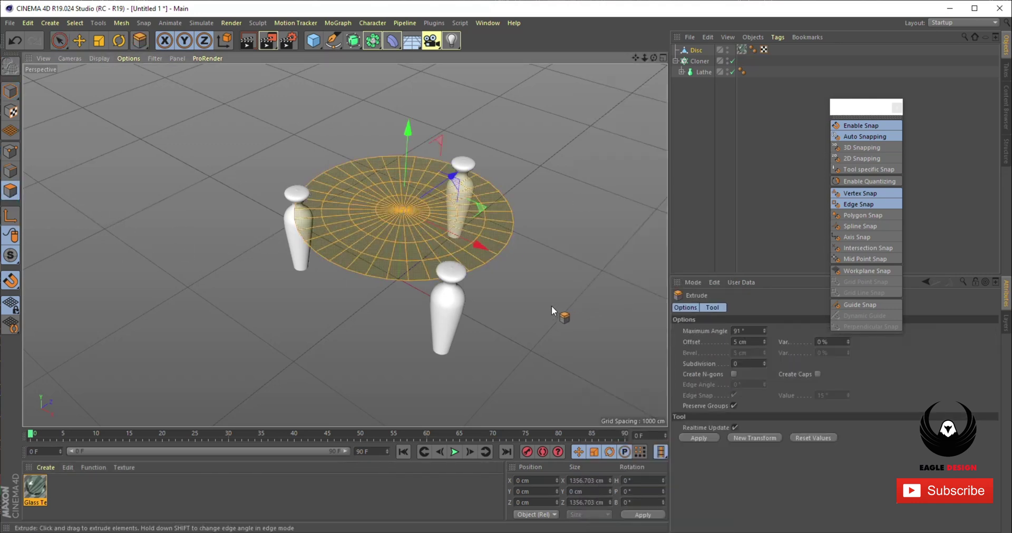
click(622, 293)
key(ctrl+z)
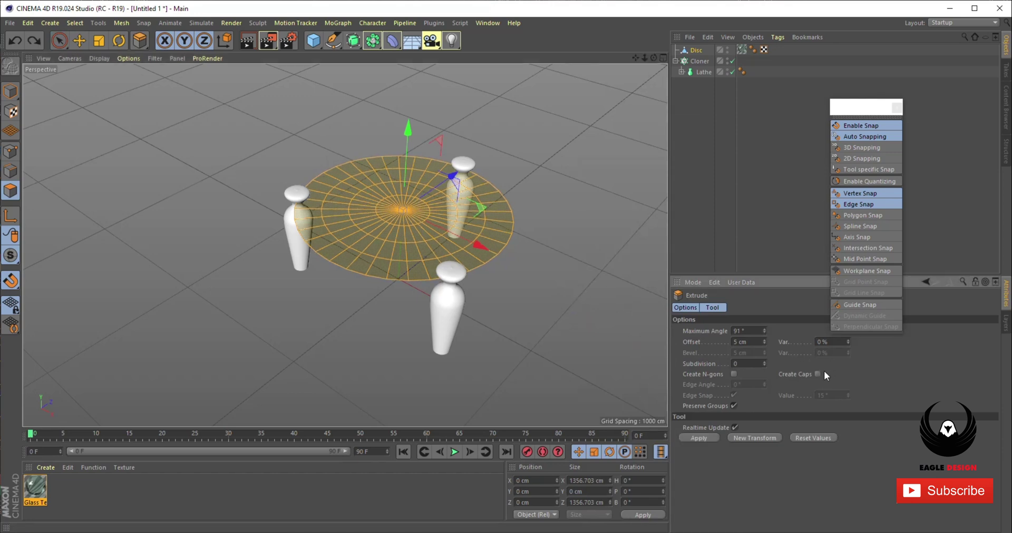
click(817, 374)
key(Return)
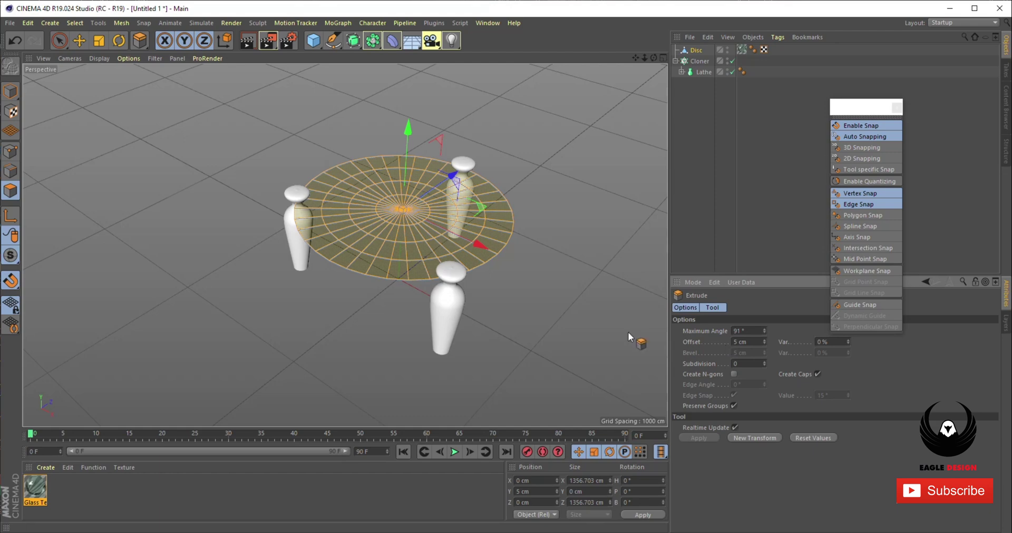
Step: Add a Boole object and nest the Cloner and the Disc beneath it, Cloner first, to subtract the disc from the legs
scroll(378, 289, up, 3)
alt+drag(369, 305, 396, 274)
alt+right_drag(393, 261, 428, 264)
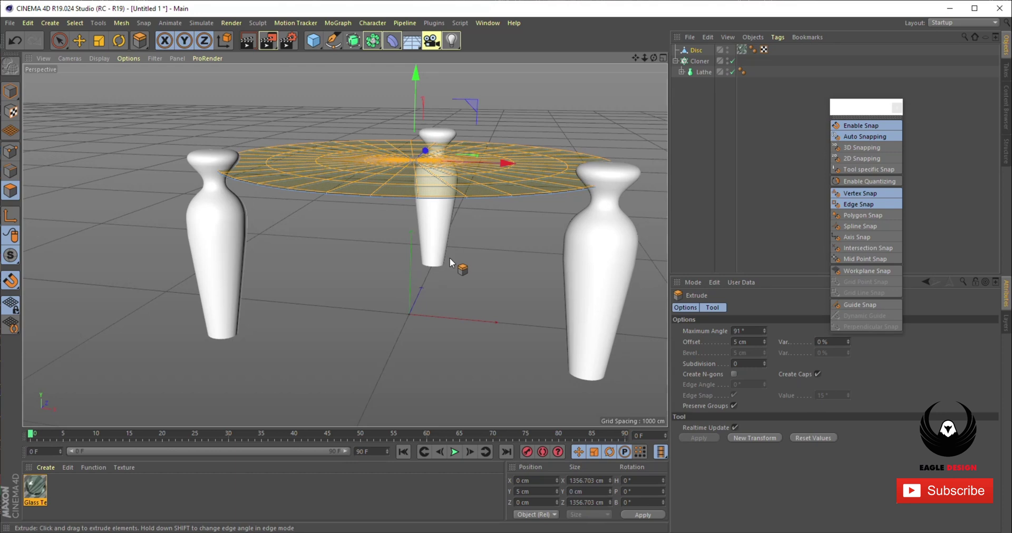
drag(696, 50, 697, 87)
click(676, 50)
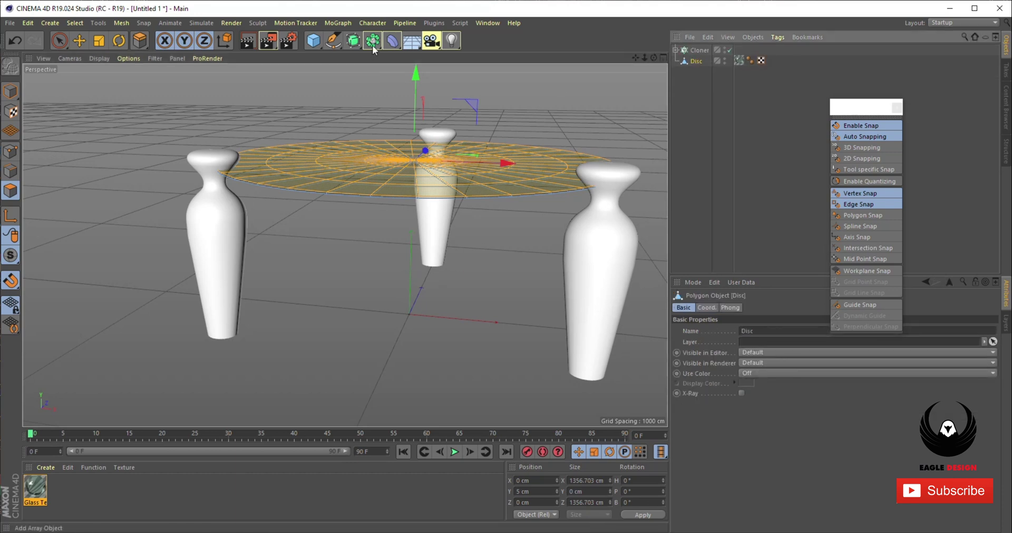
drag(373, 42, 570, 55)
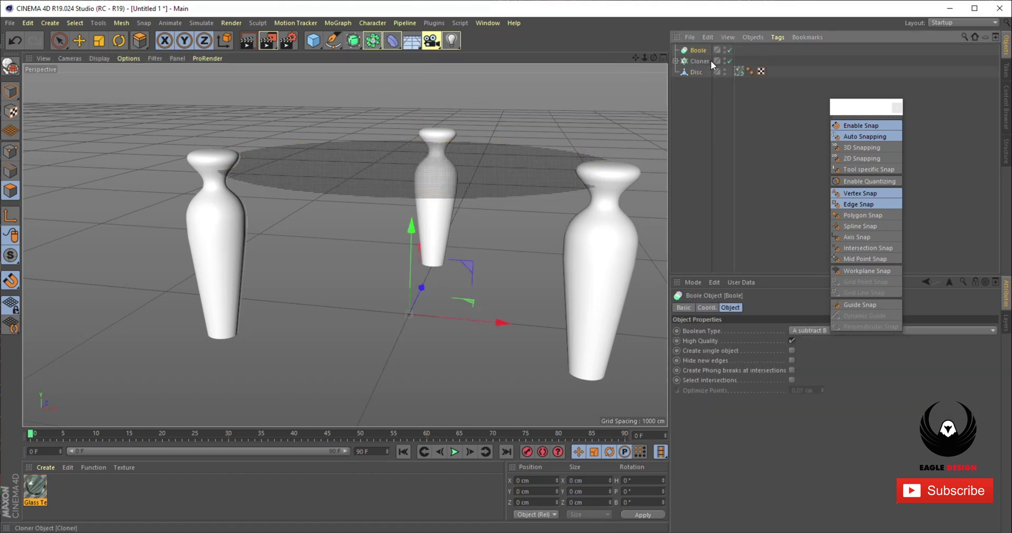
drag(698, 85, 699, 50)
Step: Rename the disc inside the Boole as glass and place a duplicate of it outside the Boole
double_click(702, 72)
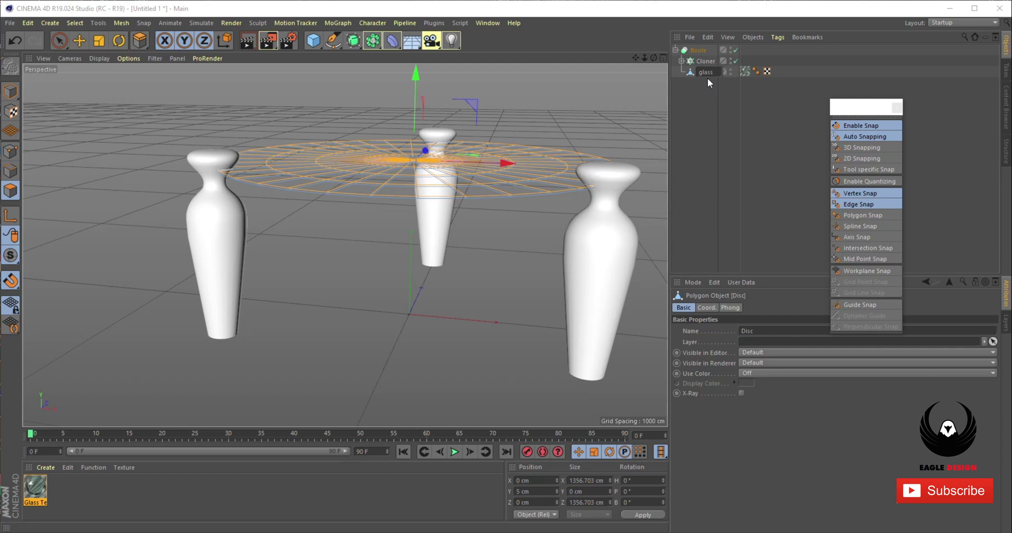
key(Return)
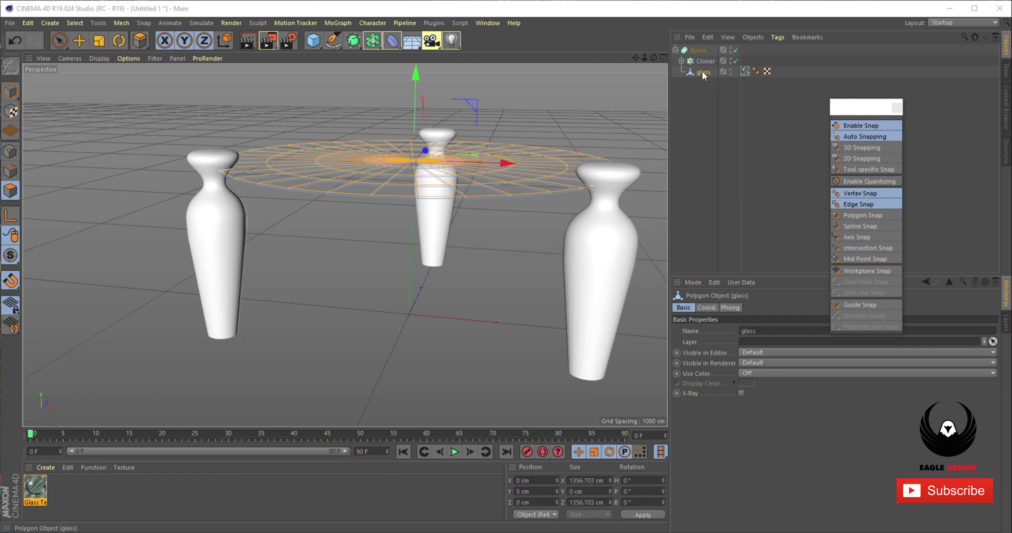
ctrl+drag(709, 128, 711, 129)
click(704, 138)
Step: Add a Cylinder primitive at the centre of the table and work on it in Model mode
scroll(631, 147, down, 3)
alt+drag(631, 147, 529, 213)
alt+middle_drag(529, 212, 451, 277)
alt+drag(451, 277, 388, 321)
key(space)
drag(314, 40, 530, 55)
scroll(383, 338, up, 3)
click(11, 93)
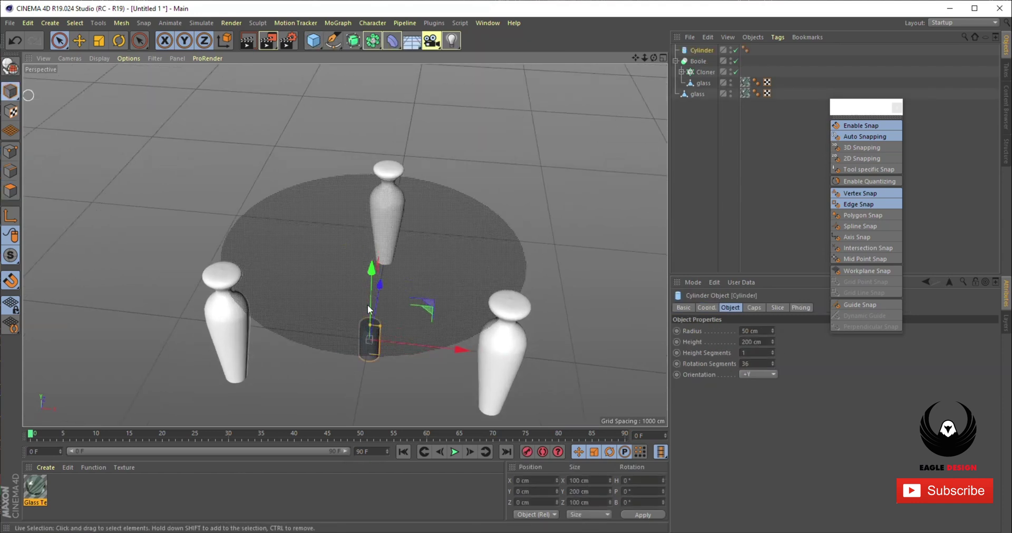
Step: Reshape the cylinder into a flat puck with a radius of about 85 cm and a height of about 40 cm
mouse_move(380, 327)
mouse_down()
mouse_move(391, 330)
mouse_move(373, 335)
mouse_up()
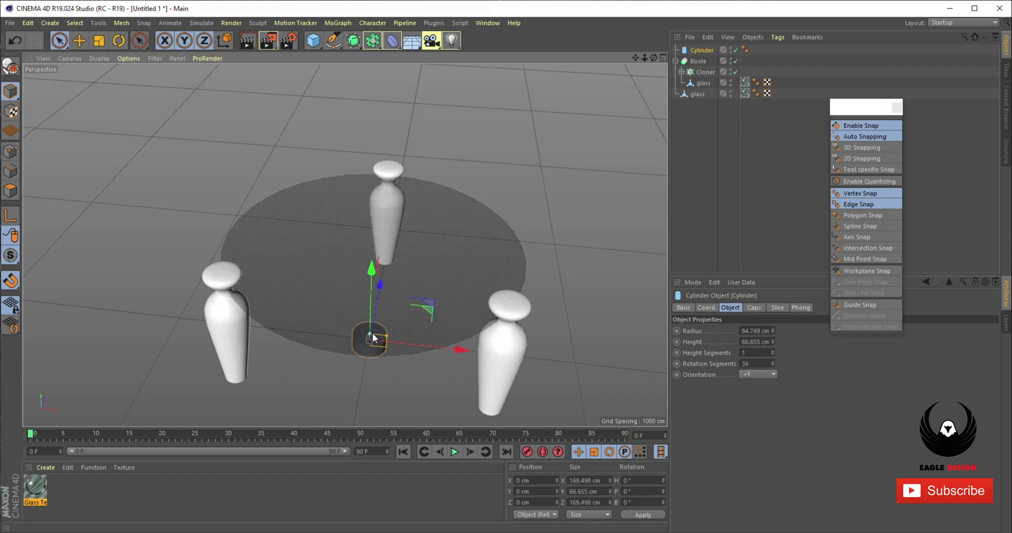
middle_click(423, 316)
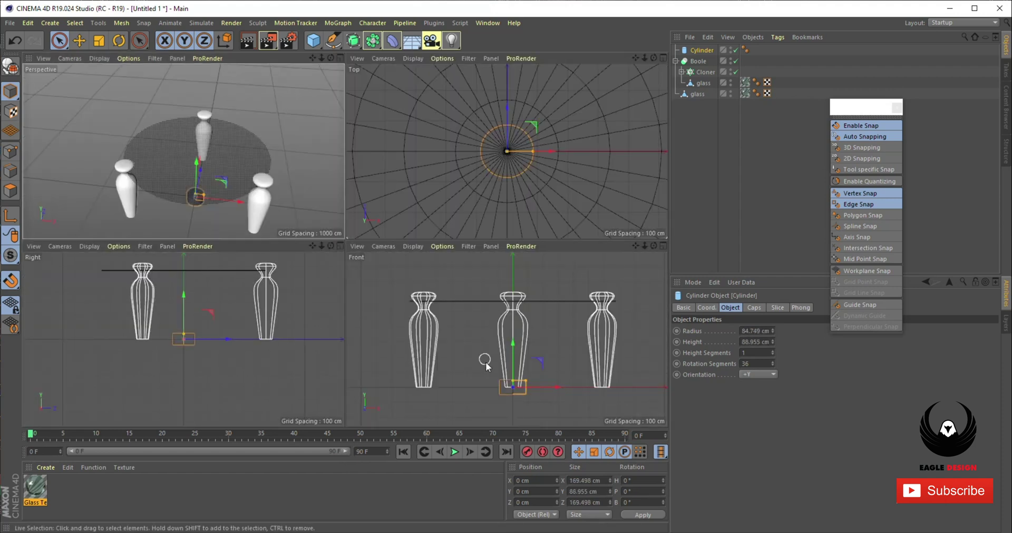
middle_click(549, 391)
scroll(432, 356, up, 3)
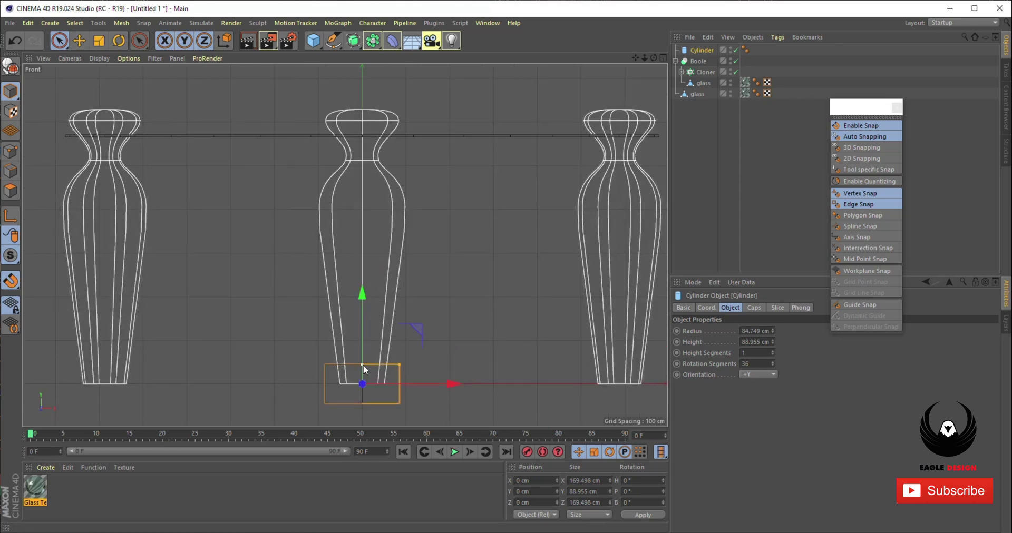
drag(362, 365, 361, 373)
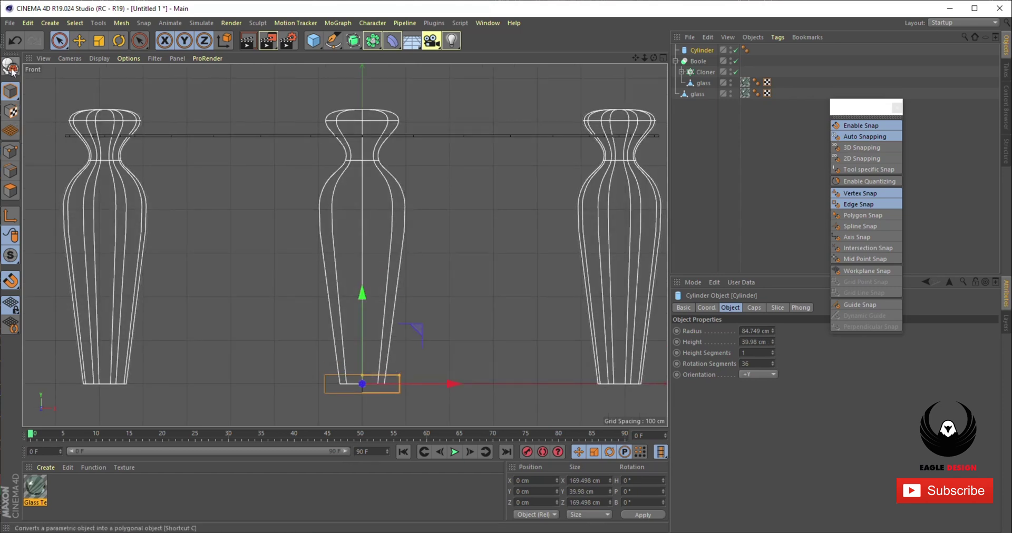
Step: Make the cylinder editable, move its axis to its top face and raise it to about Y 566 cm beneath the glass
key(c)
key(l)
drag(362, 293, 359, 57)
click(10, 215)
alt+right_drag(371, 305, 390, 117)
alt+middle_drag(408, 151, 417, 347)
alt+right_drag(409, 288, 395, 175)
mouse_move(403, 179)
mouse_down()
mouse_move(404, 150)
mouse_move(406, 164)
mouse_up()
scroll(461, 272, down, 3)
middle_click(428, 282)
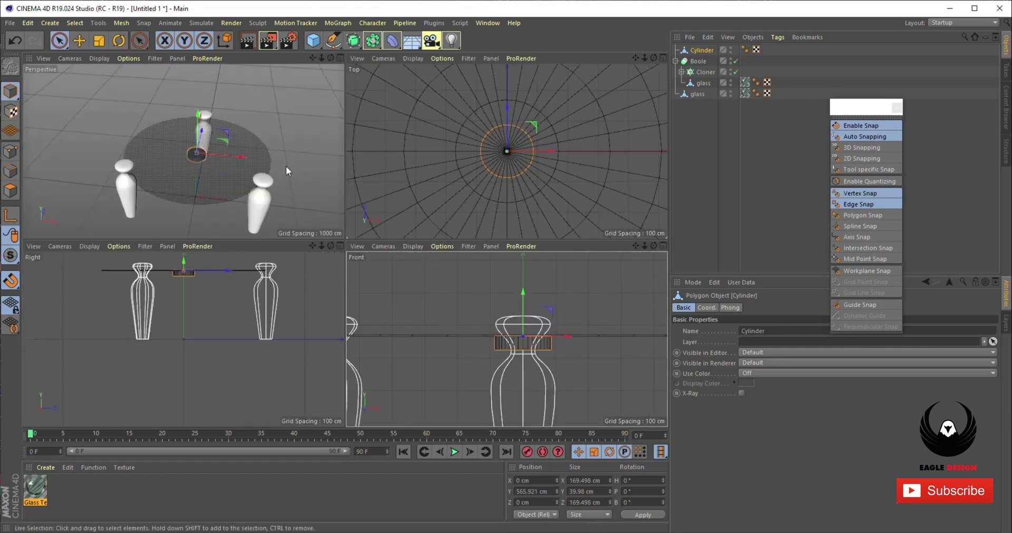
middle_click(289, 165)
alt+drag(289, 165, 564, 245)
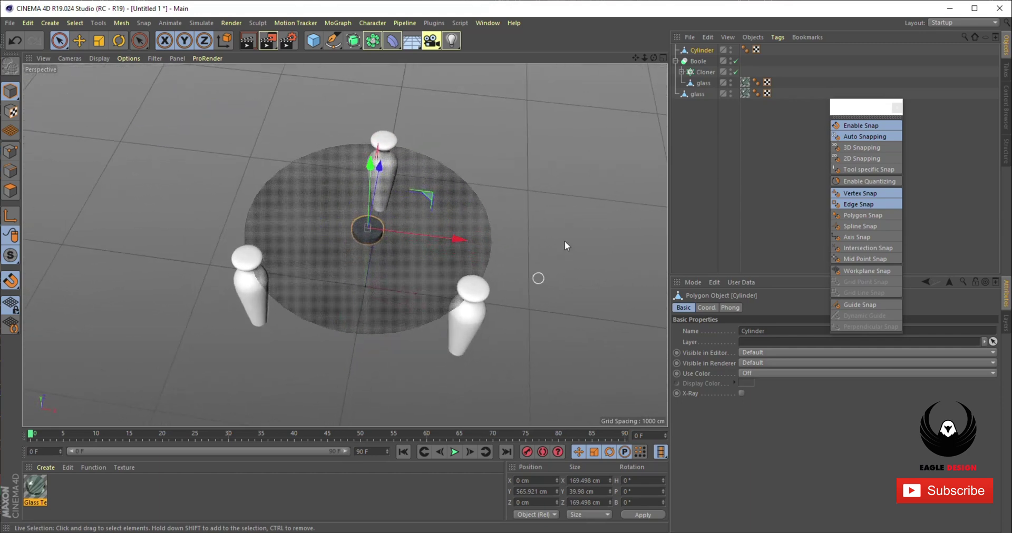
Step: Display the Top view in wireframe so that the legs show their full mesh
middle_click(555, 199)
middle_click(563, 177)
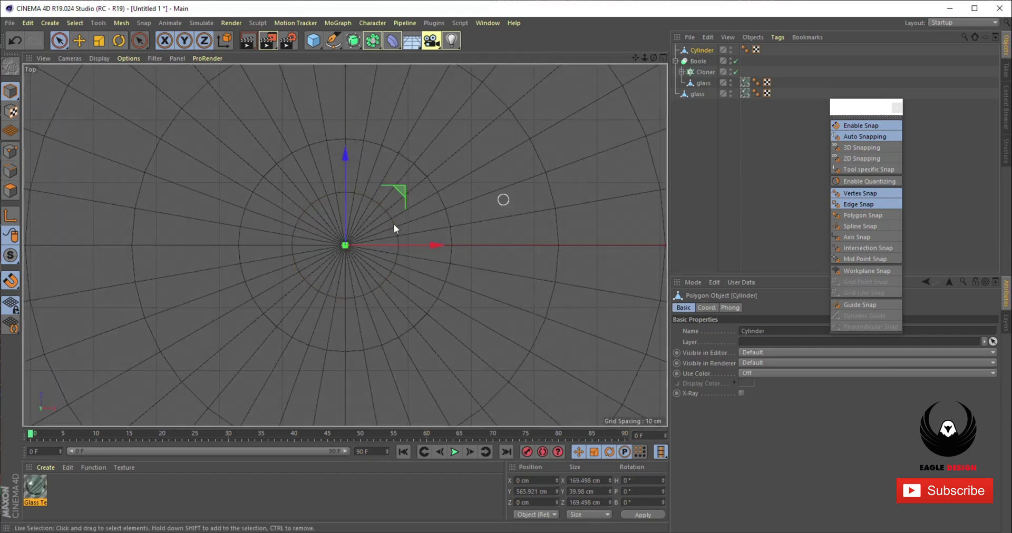
scroll(400, 237, up, 5)
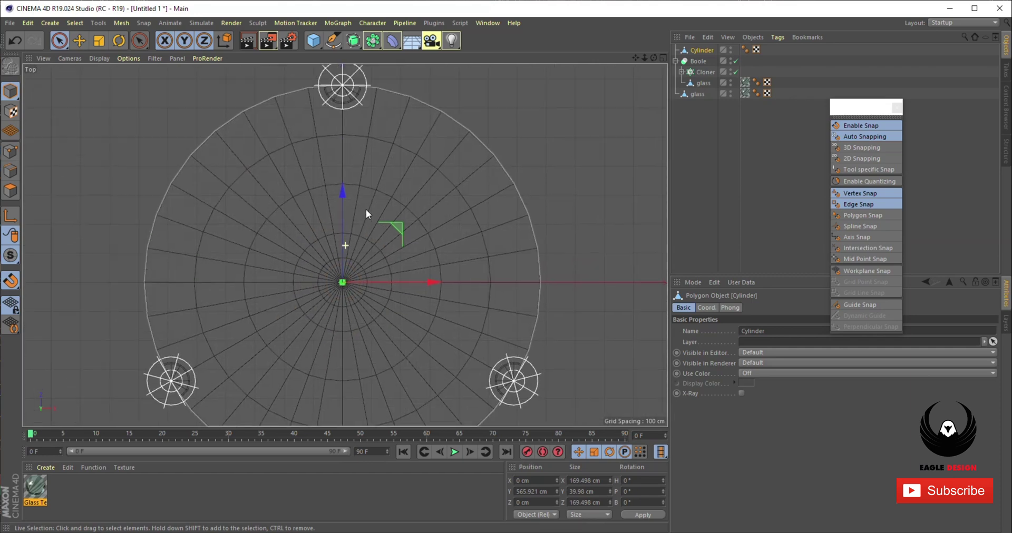
scroll(359, 95, down, 2)
click(336, 119)
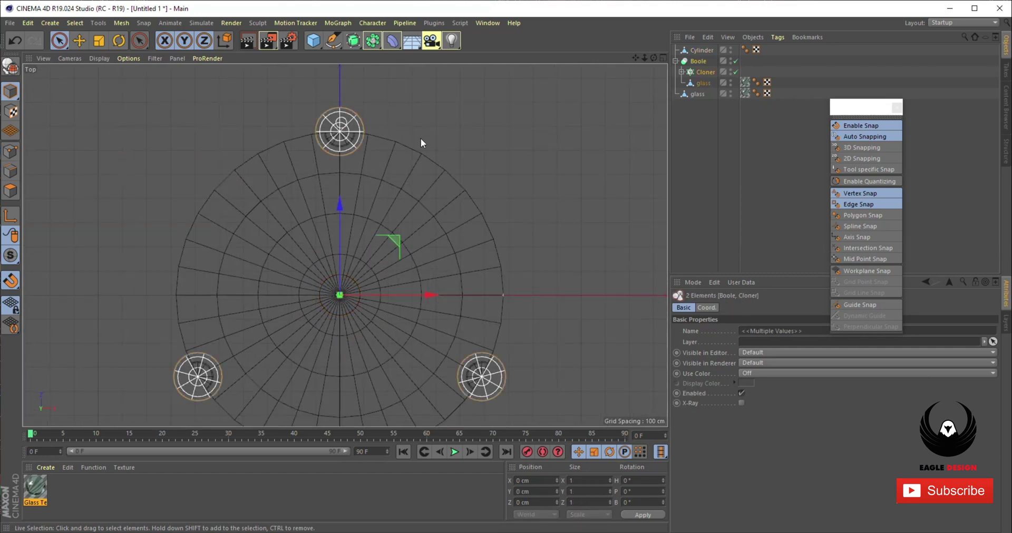
click(100, 58)
click(114, 165)
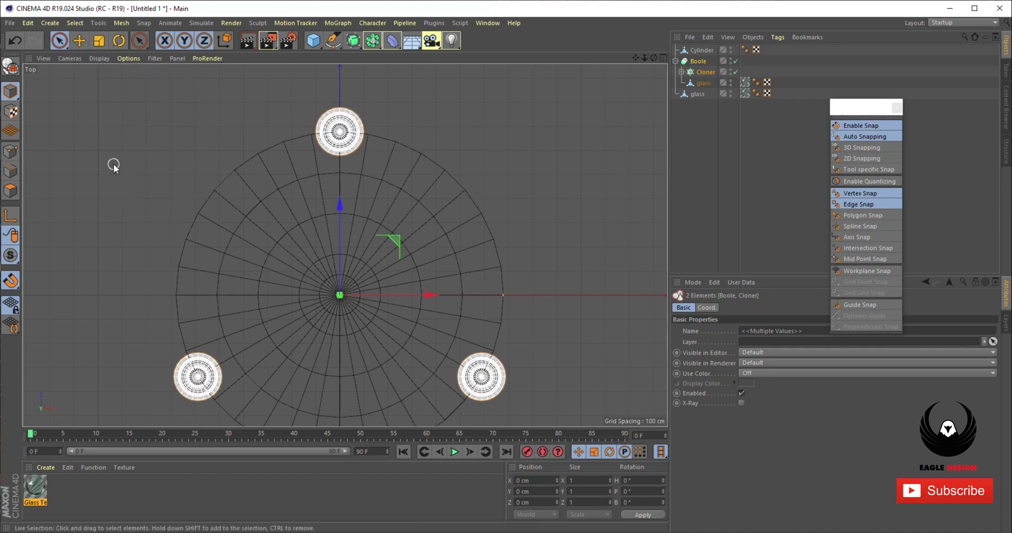
Step: Select the cylinder and activate the Pen tool for a Bezier spline in the Top view
click(707, 51)
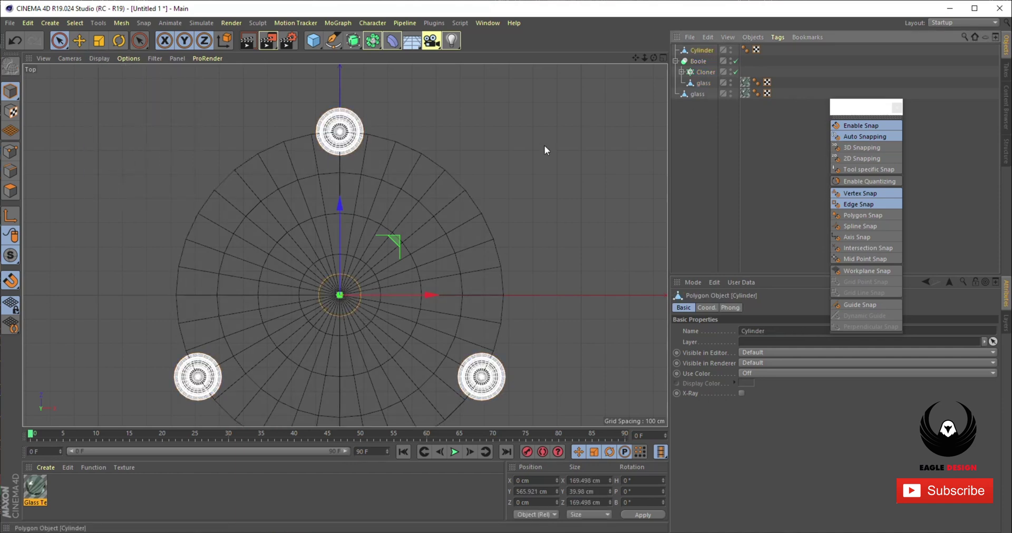
scroll(365, 299, up, 5)
click(333, 40)
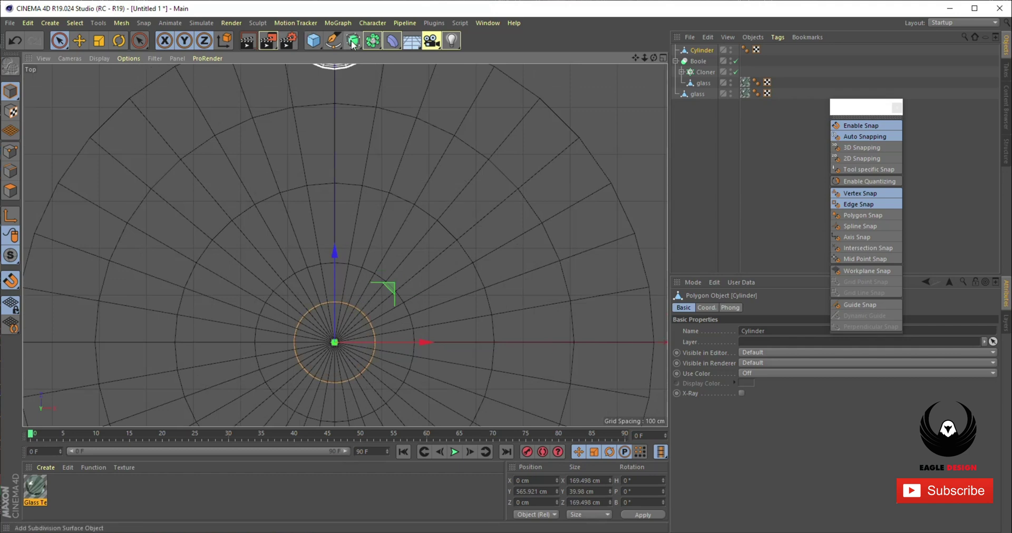
click(320, 314)
scroll(338, 248, down, 2)
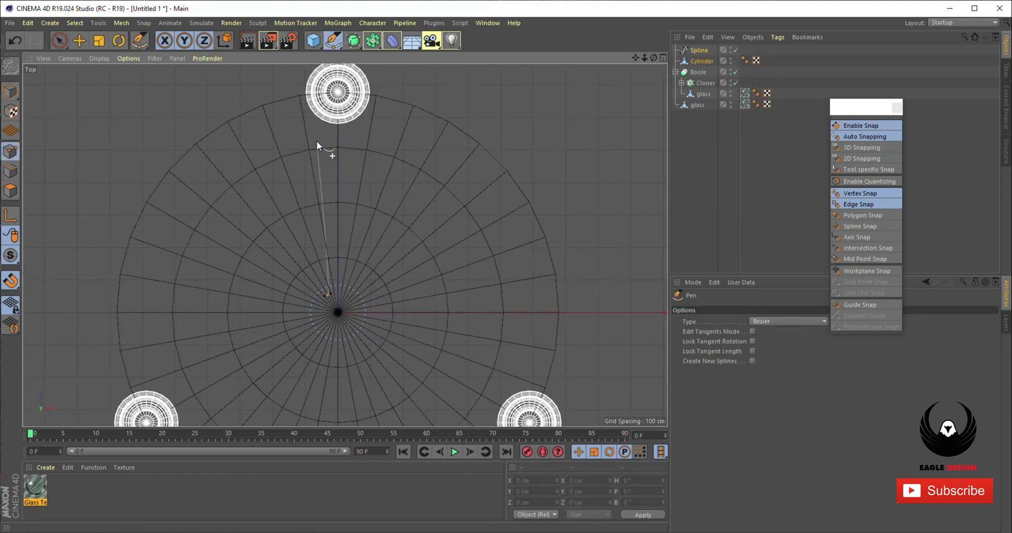
alt+middle_drag(317, 141, 325, 237)
scroll(346, 409, up, 3)
alt+middle_drag(337, 337, 360, 71)
scroll(357, 337, up, 2)
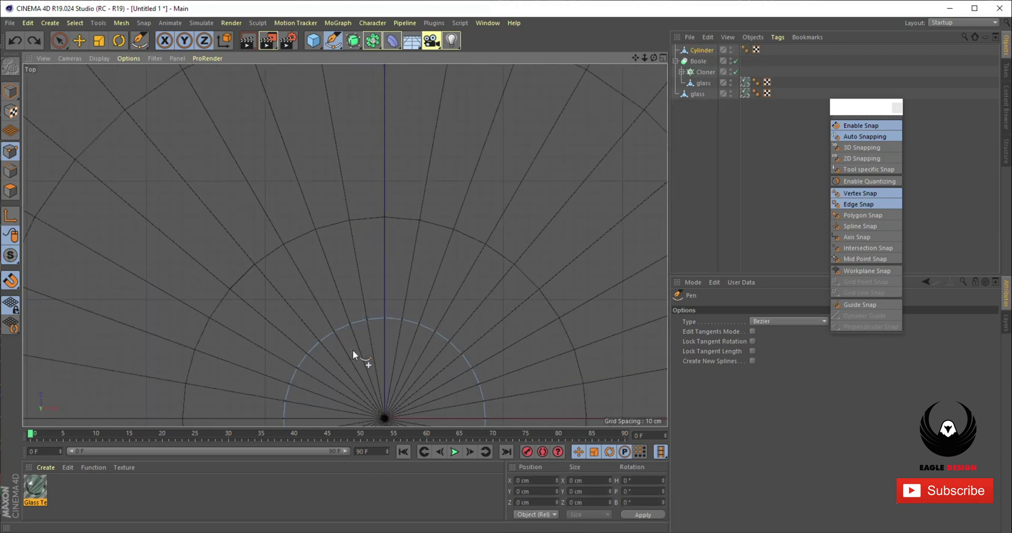
Step: Draw a straight spline in the Top view from the cylinder's edge to the near side of the leg on the Z axis
scroll(362, 283, down, 2)
alt+middle_drag(336, 210, 338, 414)
scroll(347, 232, up, 2)
alt+middle_drag(335, 182, 322, 318)
scroll(319, 289, up, 4)
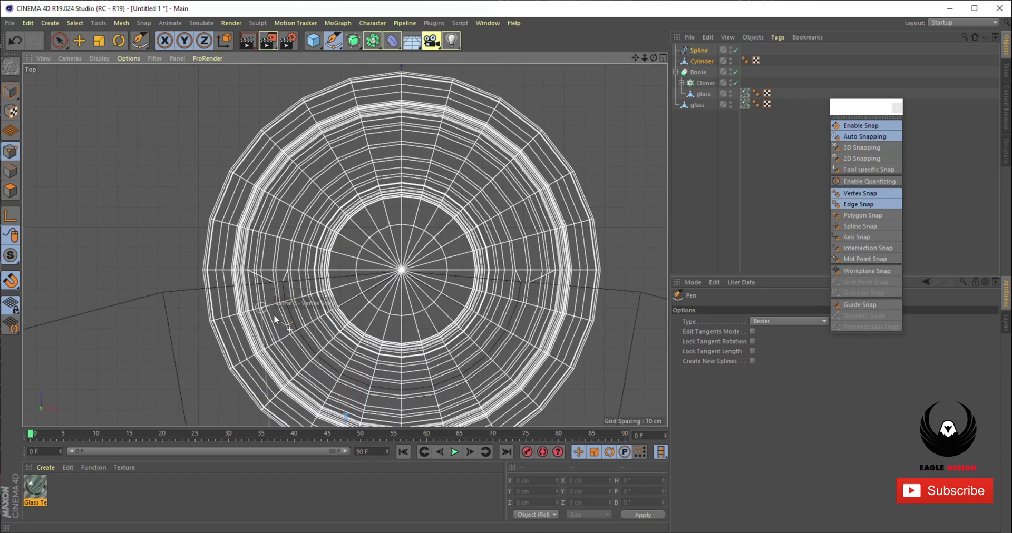
scroll(277, 298, up, 2)
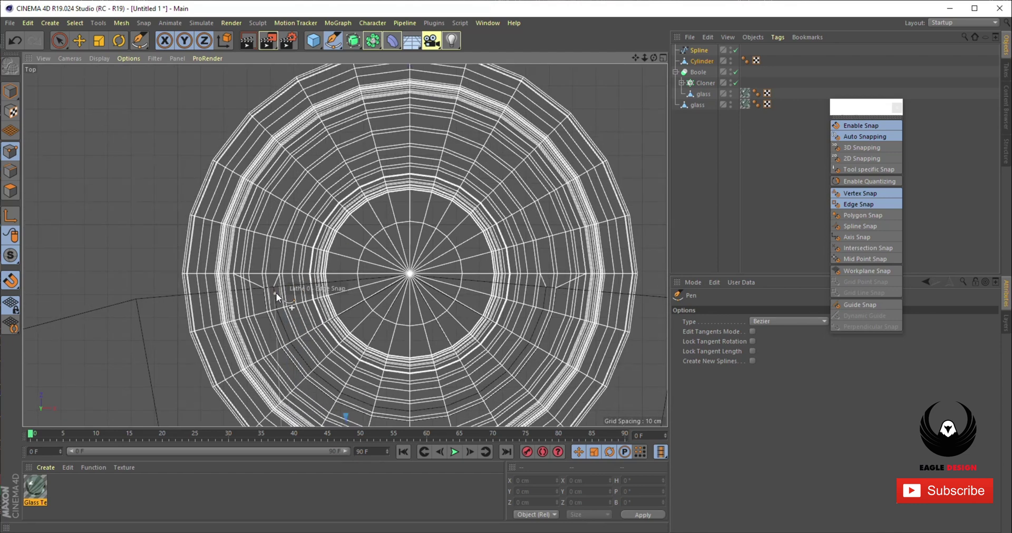
scroll(277, 298, down, 1)
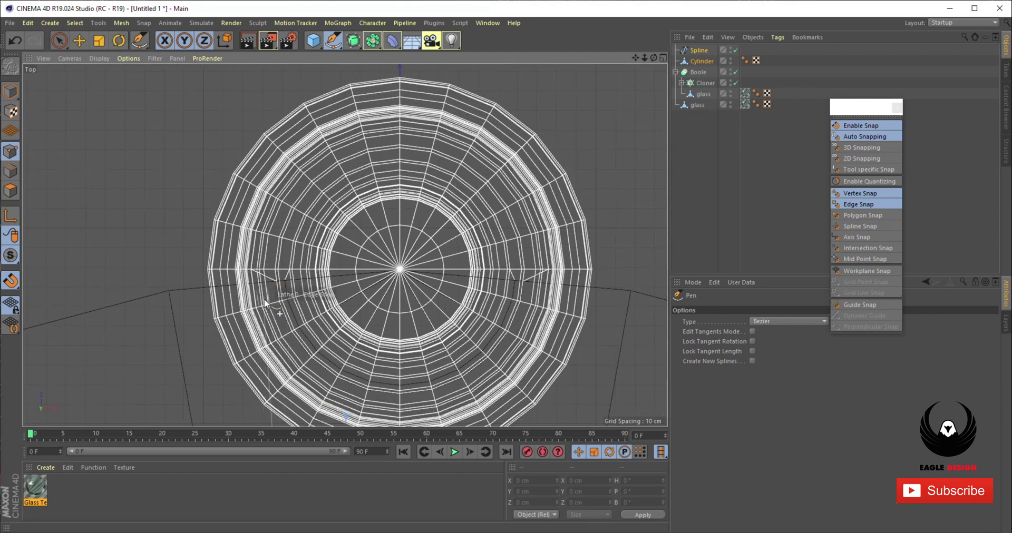
scroll(264, 299, up, 1)
click(254, 278)
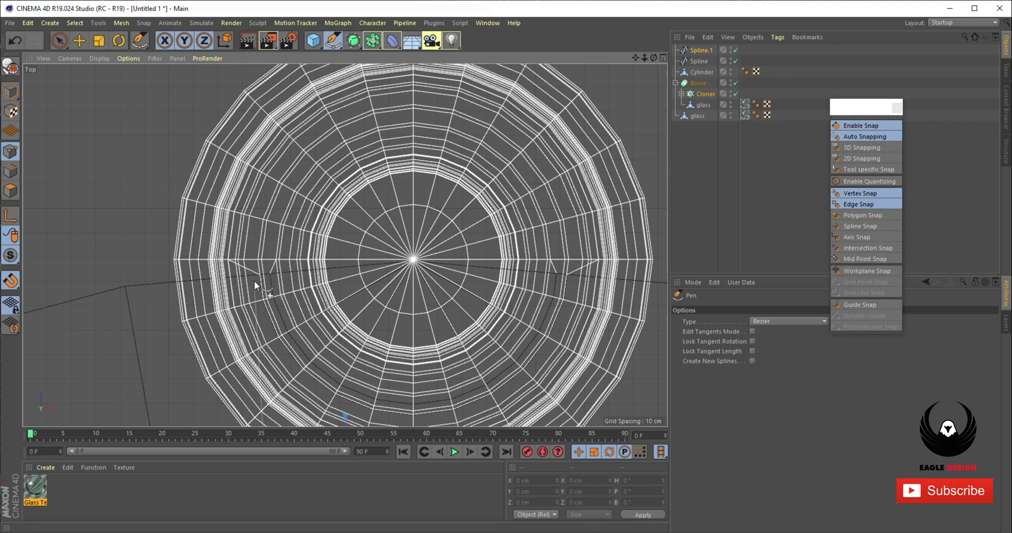
Step: Continue the spline around the outer side of the leg, snapping its points to the lathe's vertices
click(256, 283)
click(258, 219)
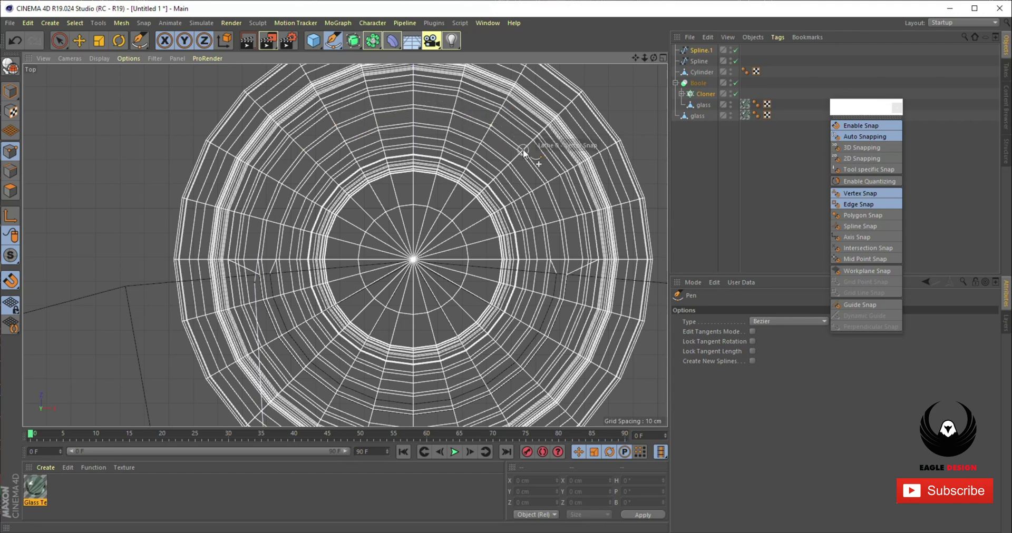
click(563, 219)
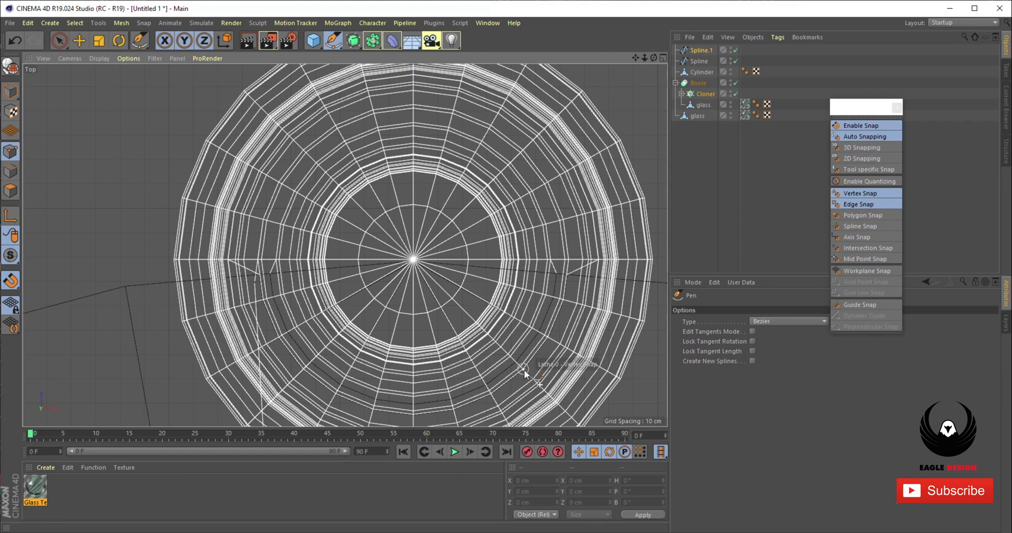
scroll(514, 386, down, 6)
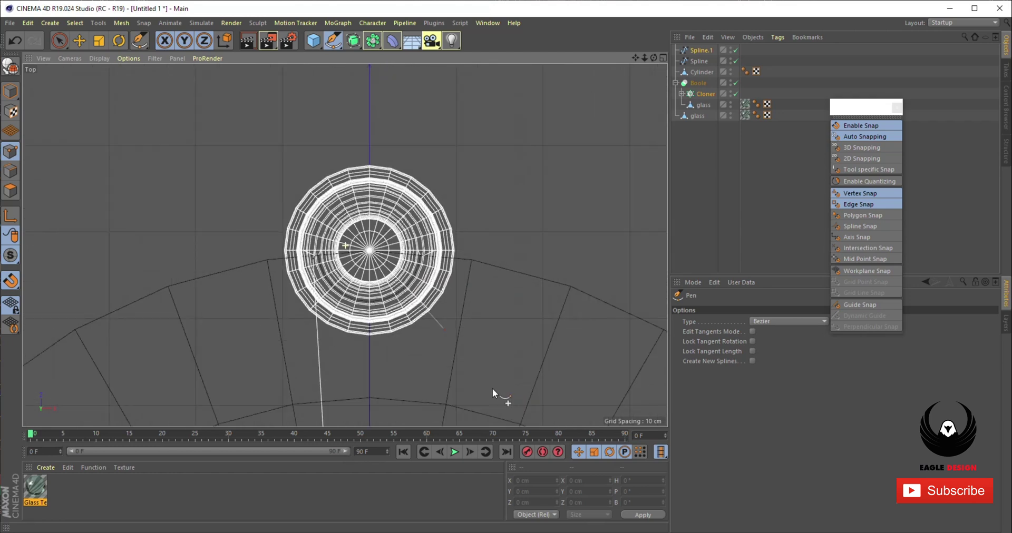
Step: Enable Guide Snap, Dynamic Guide and Perpendicular Snap for drawing the spline's return side toward the cylinder
alt+middle_drag(451, 354, 446, 224)
alt+middle_drag(405, 362, 430, 267)
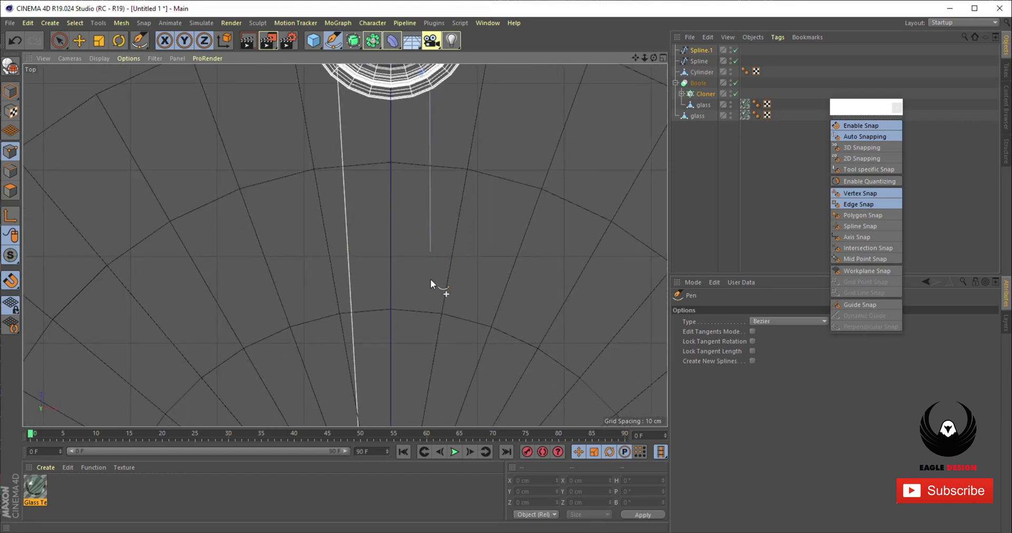
alt+middle_drag(415, 213, 441, 275)
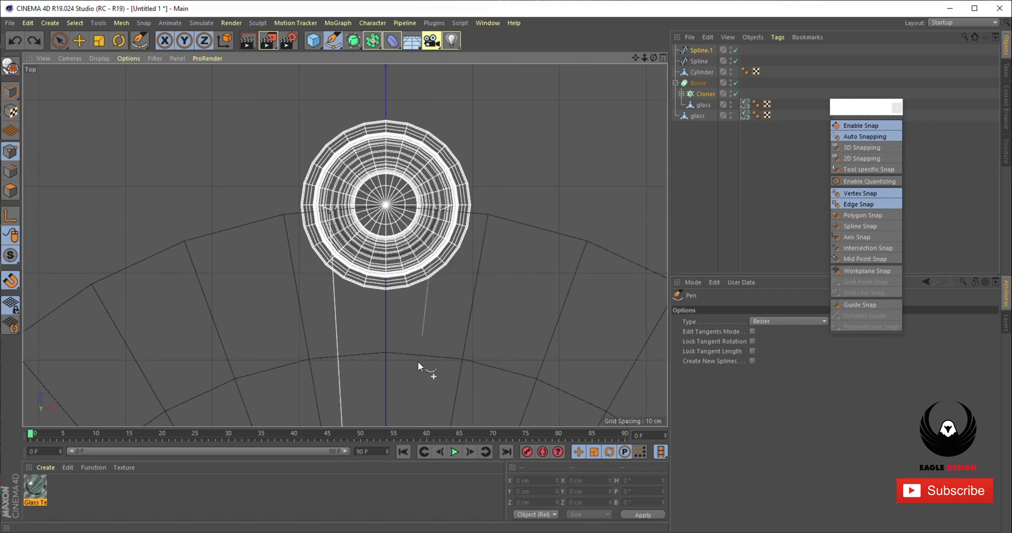
scroll(420, 384, down, 5)
alt+middle_drag(420, 386, 440, 199)
scroll(441, 359, up, 2)
alt+middle_drag(449, 345, 461, 199)
click(867, 305)
click(862, 316)
click(862, 326)
Step: End the spline's return side on the cylinder's edge and finish drawing
scroll(461, 246, up, 4)
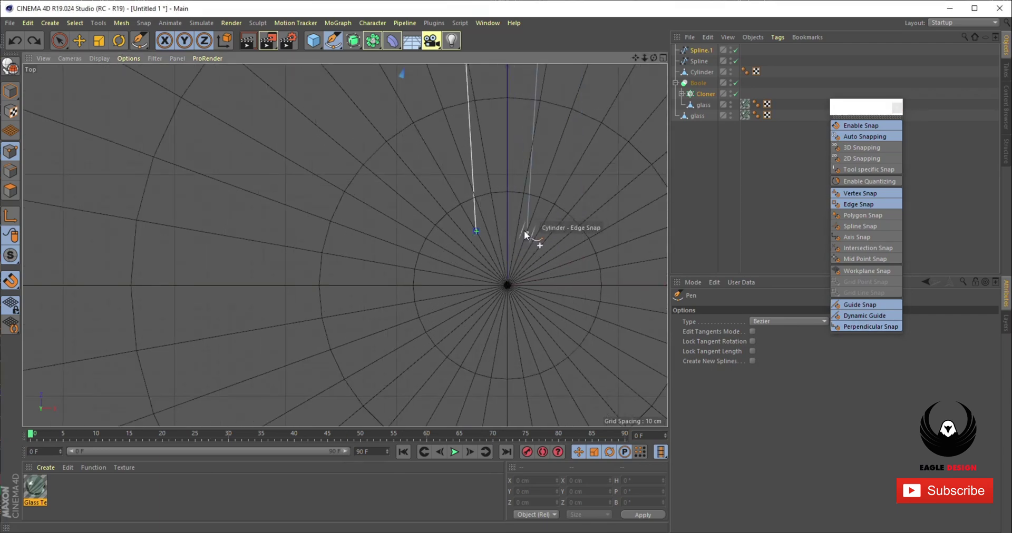
scroll(527, 234, down, 8)
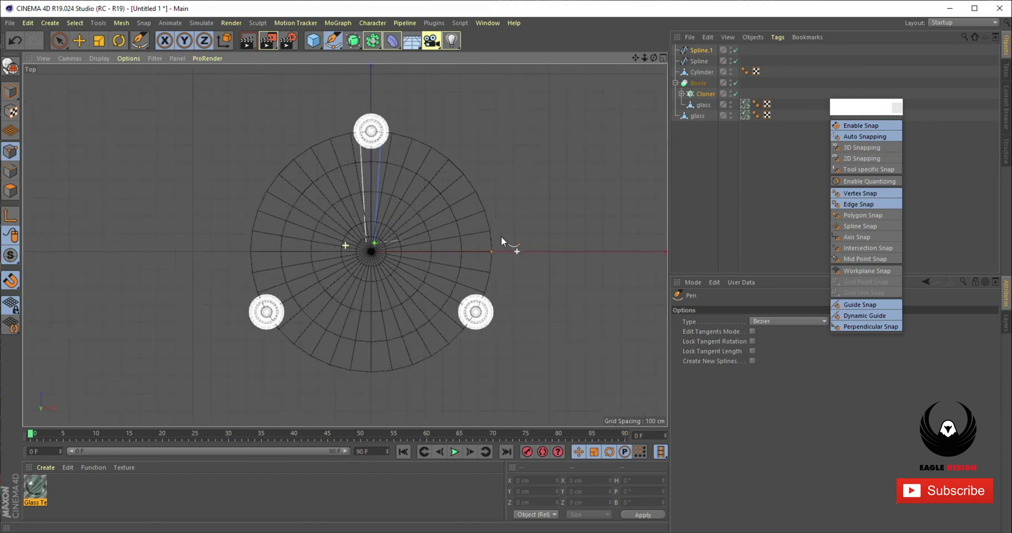
key(space)
Step: Examine the drawn spline around the leg's base in the perspective view
middle_click(263, 213)
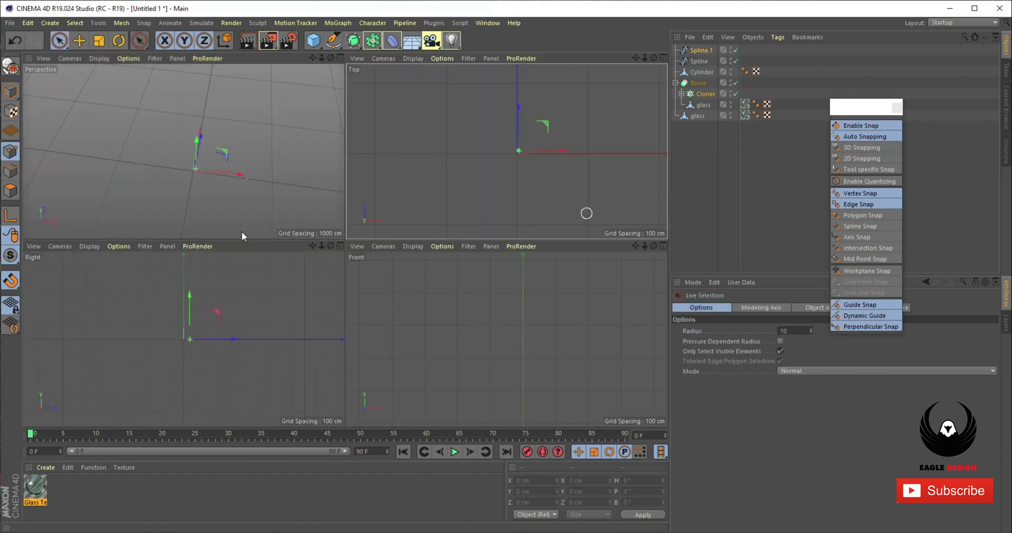
middle_click(241, 231)
scroll(411, 326, up, 1)
alt+drag(473, 360, 423, 238)
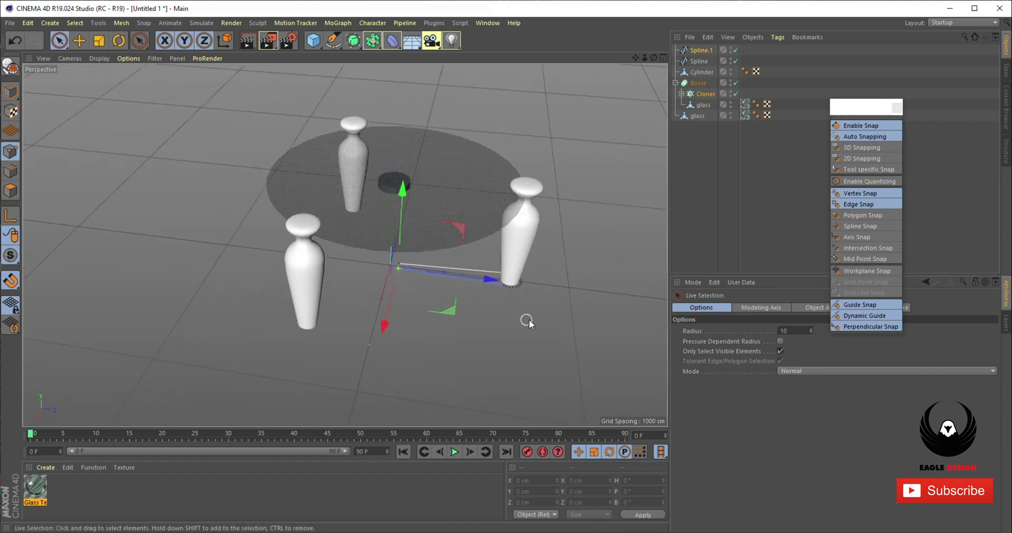
alt+right_drag(528, 320, 600, 284)
alt+drag(599, 283, 474, 295)
alt+middle_drag(380, 342, 484, 245)
alt+drag(484, 246, 452, 257)
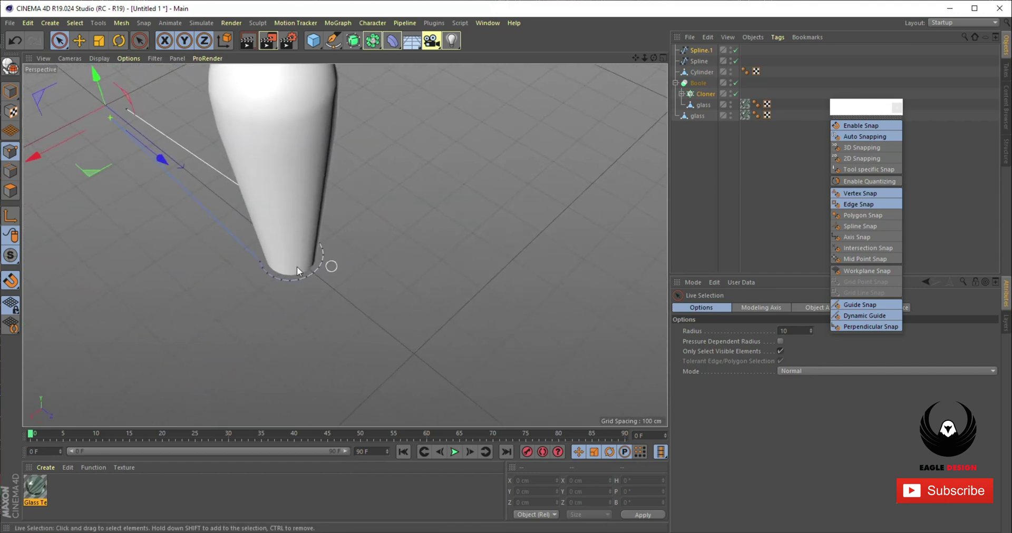
Step: Examine the spline points where its straight side meets the curve around the leg's base
click(260, 266)
alt+middle_drag(260, 266, 340, 258)
scroll(364, 300, up, 7)
alt+middle_drag(367, 305, 409, 296)
scroll(314, 328, up, 3)
scroll(314, 374, up, 2)
alt+middle_drag(315, 373, 382, 294)
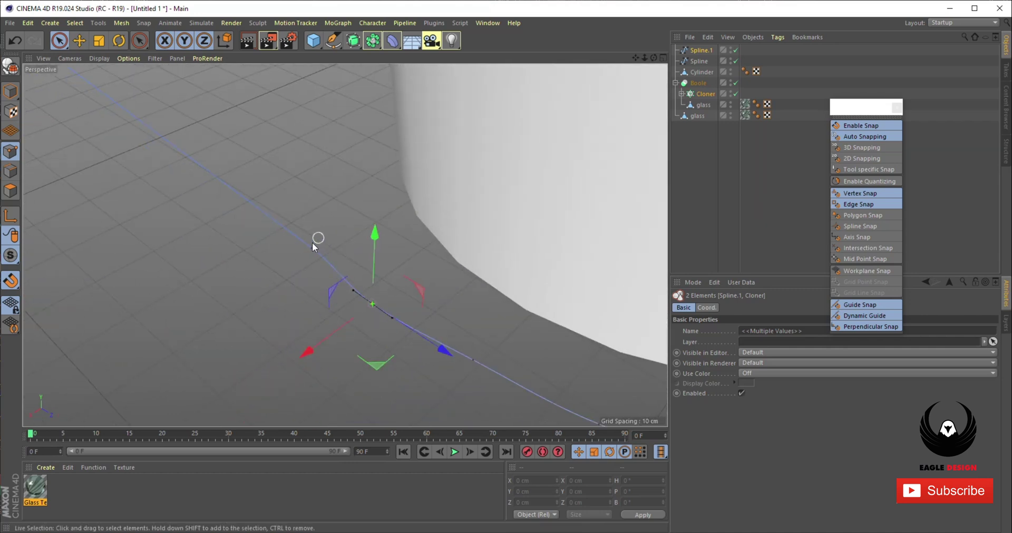
click(312, 249)
drag(243, 291, 230, 299)
scroll(245, 297, down, 3)
click(305, 323)
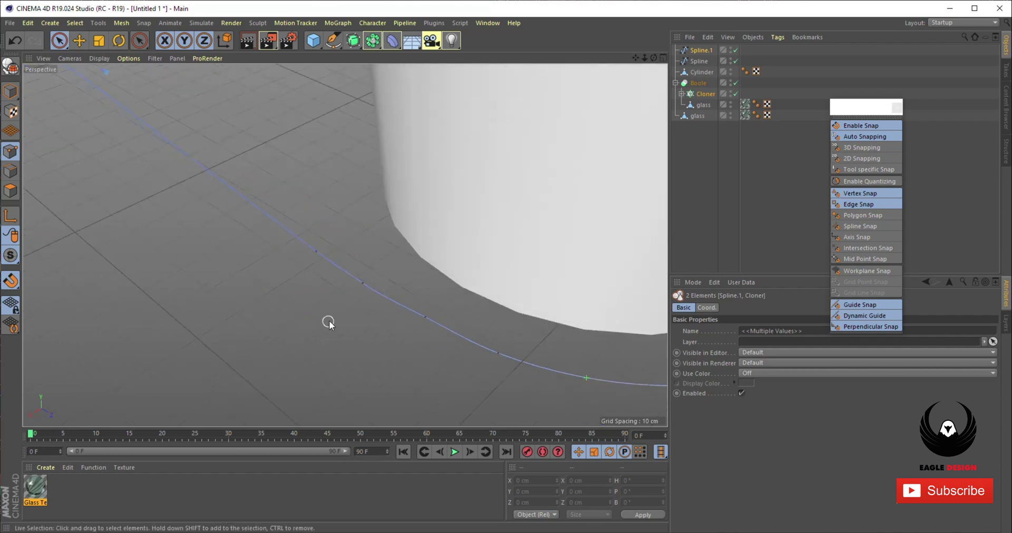
Step: Apply soft interpolation to the two spline points where the straight side meets the curve around the leg
scroll(329, 321, down, 3)
scroll(329, 322, down, 3)
click(333, 251)
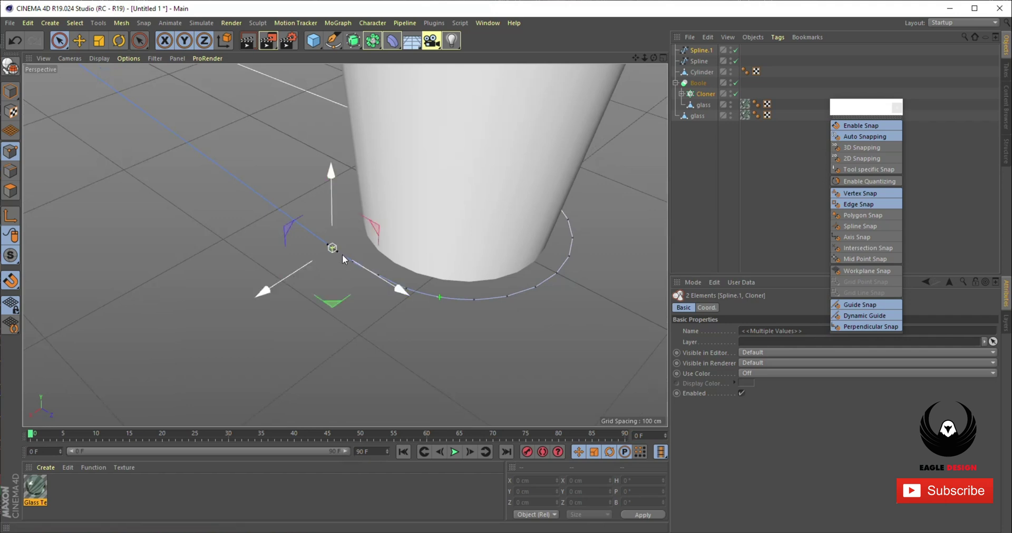
shift+click(351, 260)
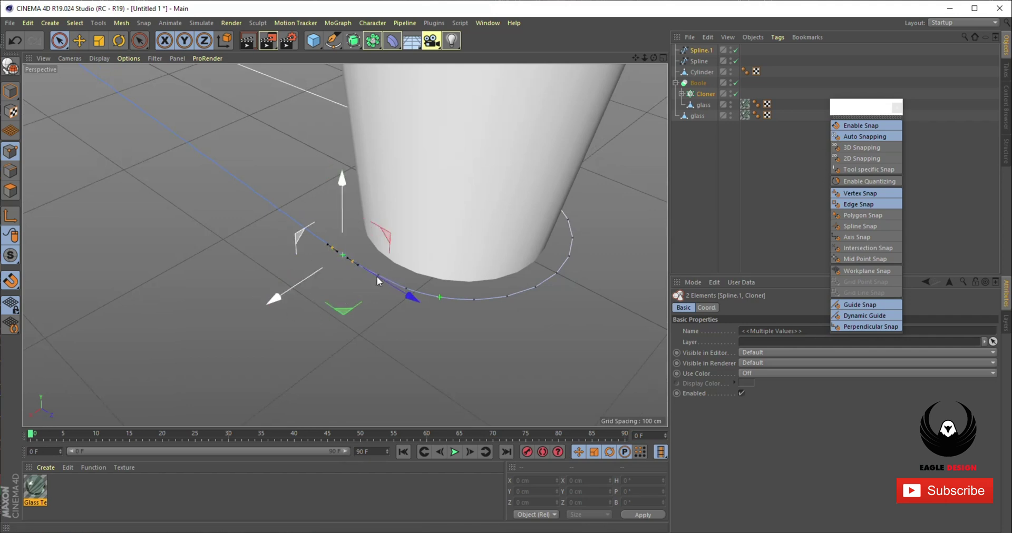
right_click(242, 321)
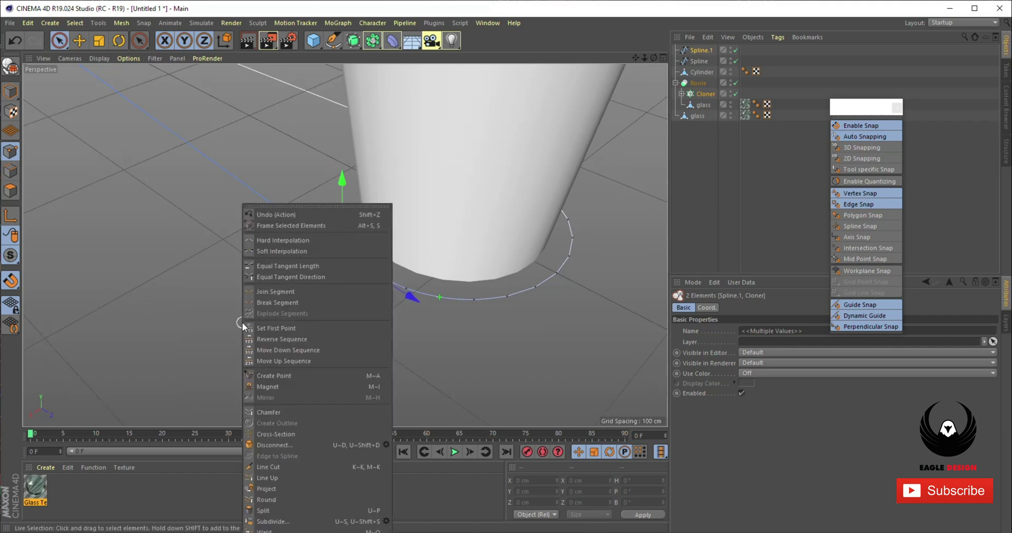
click(286, 254)
click(462, 340)
scroll(463, 340, down, 3)
alt+drag(463, 342, 339, 287)
scroll(390, 335, up, 4)
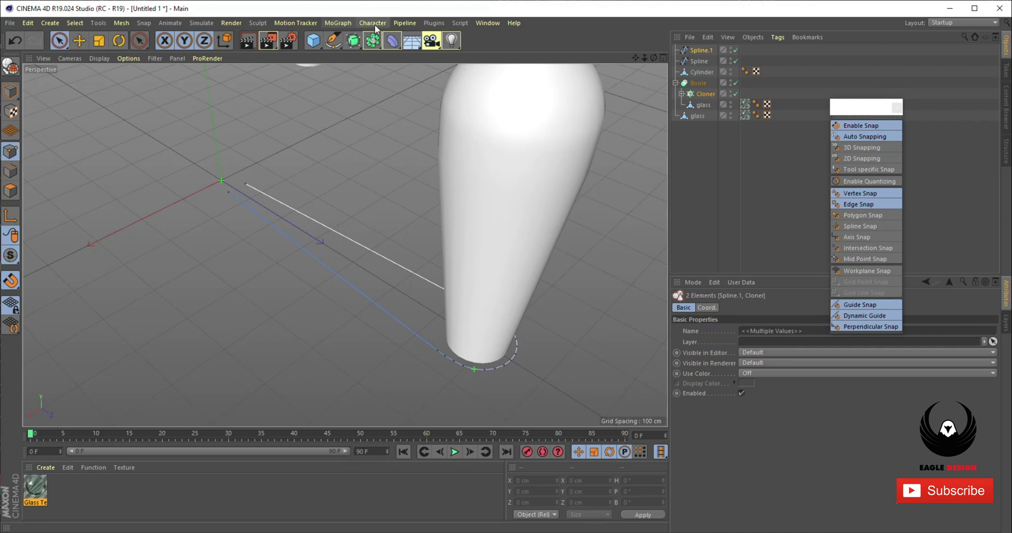
Step: Create a circle spline with a 5 cm radius as the support's cross-section
click(317, 43)
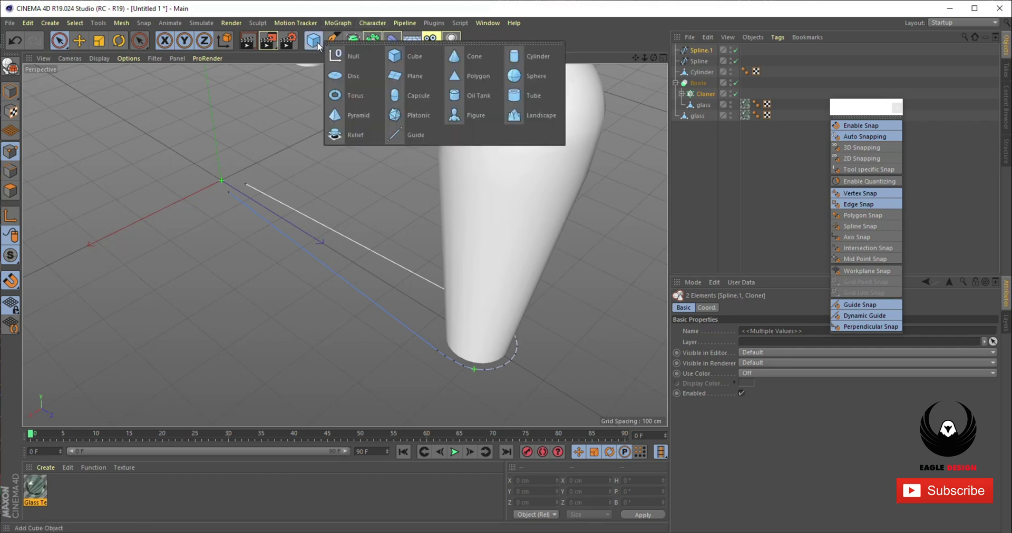
click(331, 42)
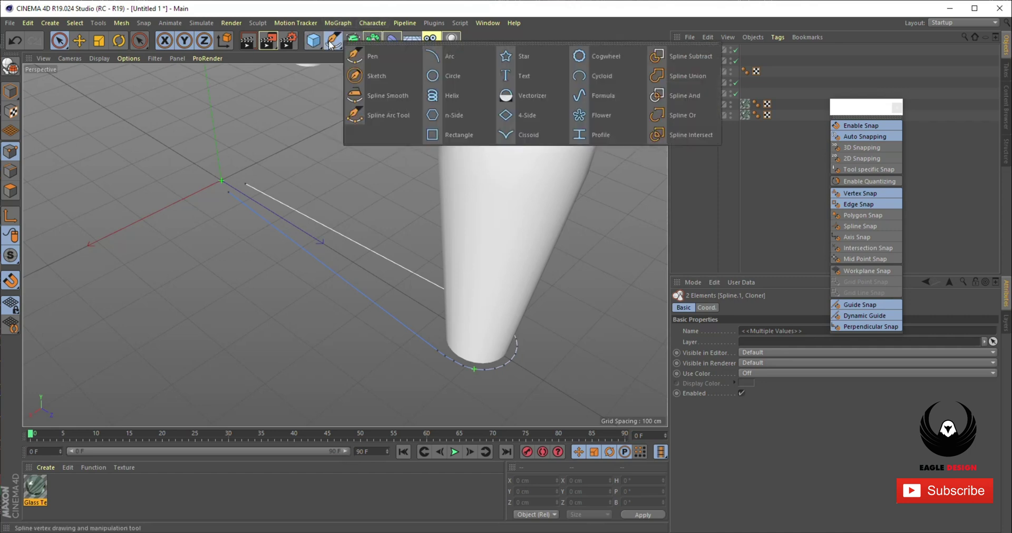
click(436, 75)
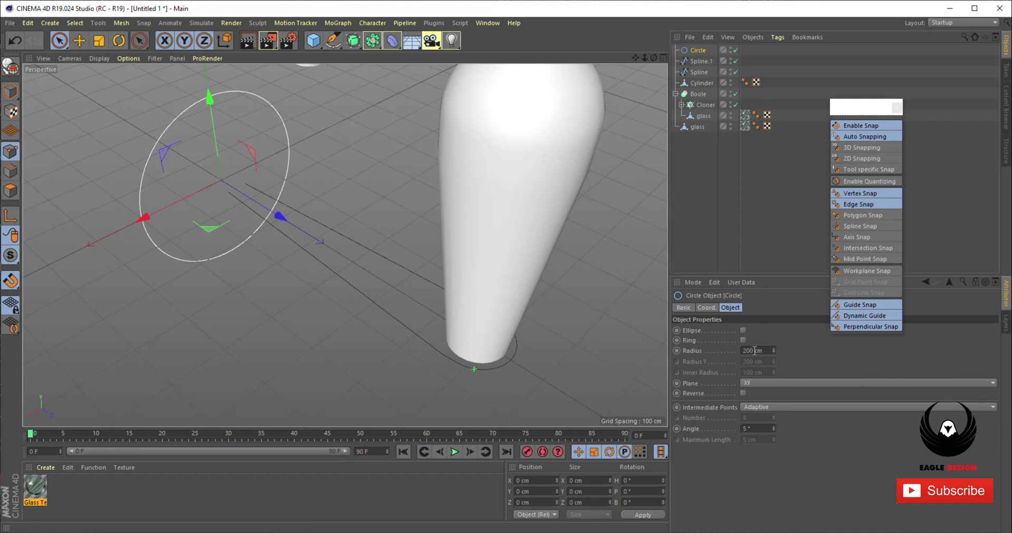
drag(754, 351, 736, 352)
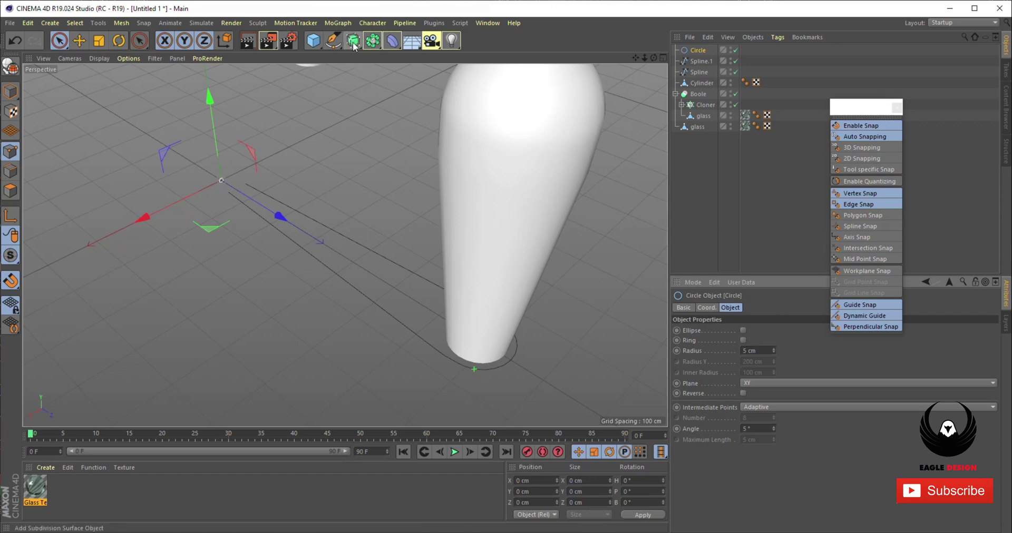
Step: Add a Sweep object and nest the circle and the leg-wrapping spline inside it, circle first
drag(357, 44, 379, 95)
click(692, 59)
ctrl+click(697, 69)
drag(698, 61, 698, 49)
scroll(576, 206, down, 5)
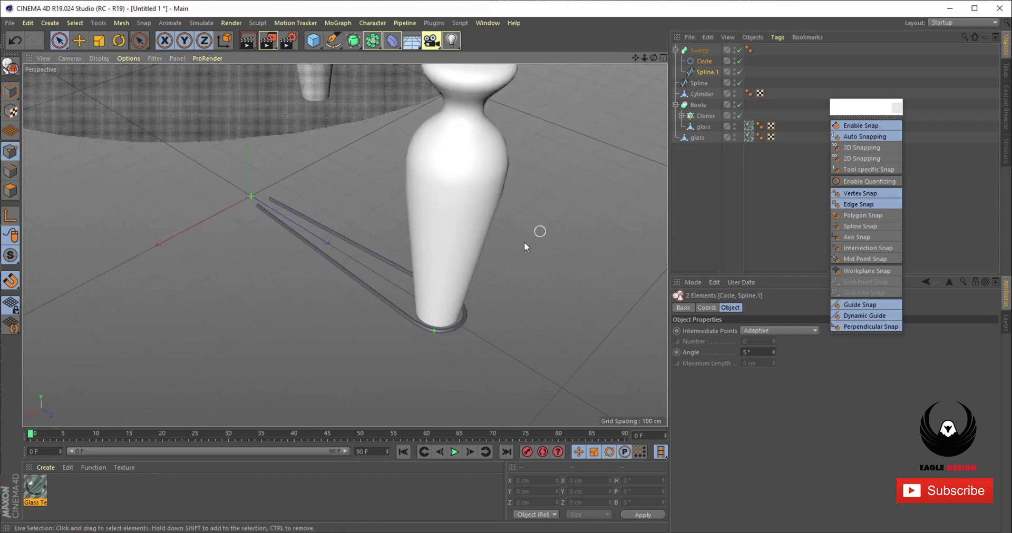
Step: Raise the circle and support spline together in the Right view to about 526 cm in Y, near the central cylinder
middle_click(449, 274)
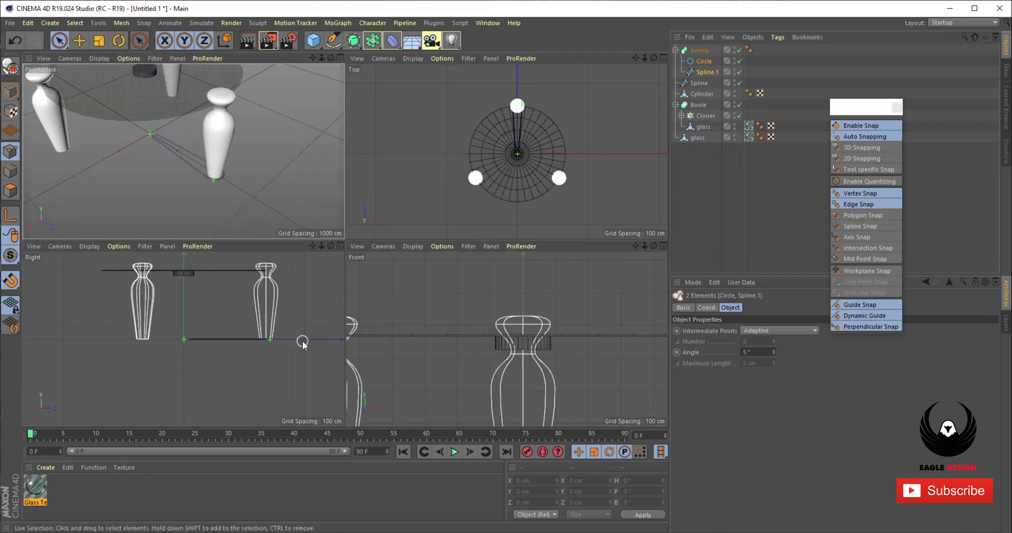
middle_click(285, 336)
scroll(422, 213, up, 2)
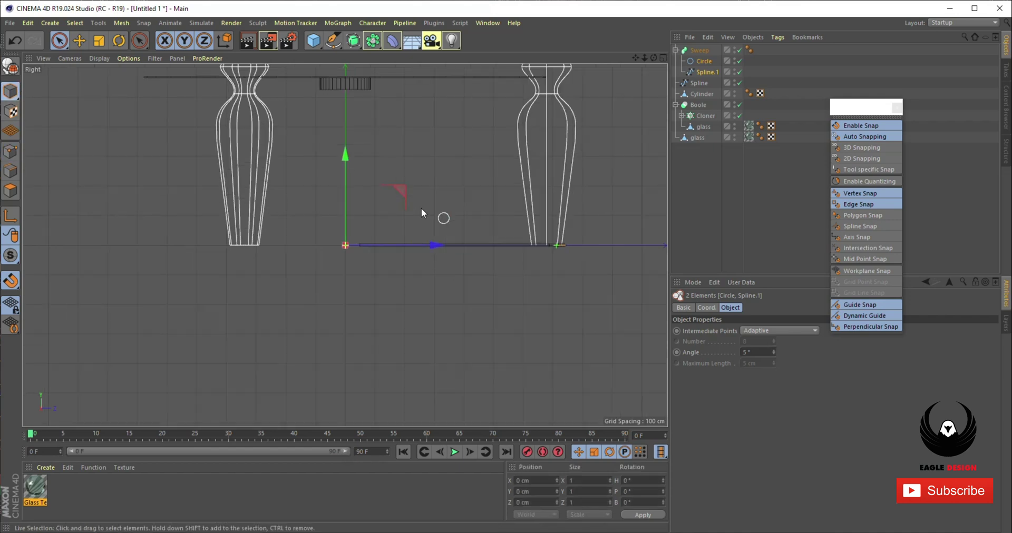
middle_drag(435, 200, 420, 282)
drag(330, 232, 342, 80)
scroll(389, 165, up, 3)
alt+middle_drag(390, 165, 287, 244)
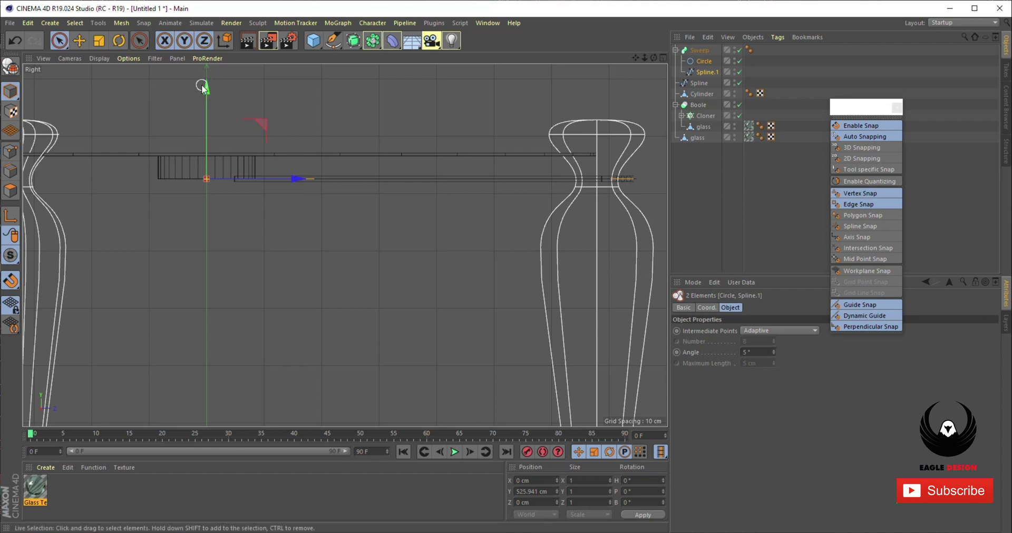
Step: Check the raised support's position against the cylinder and the leg's neck in the side and perspective views
click(260, 179)
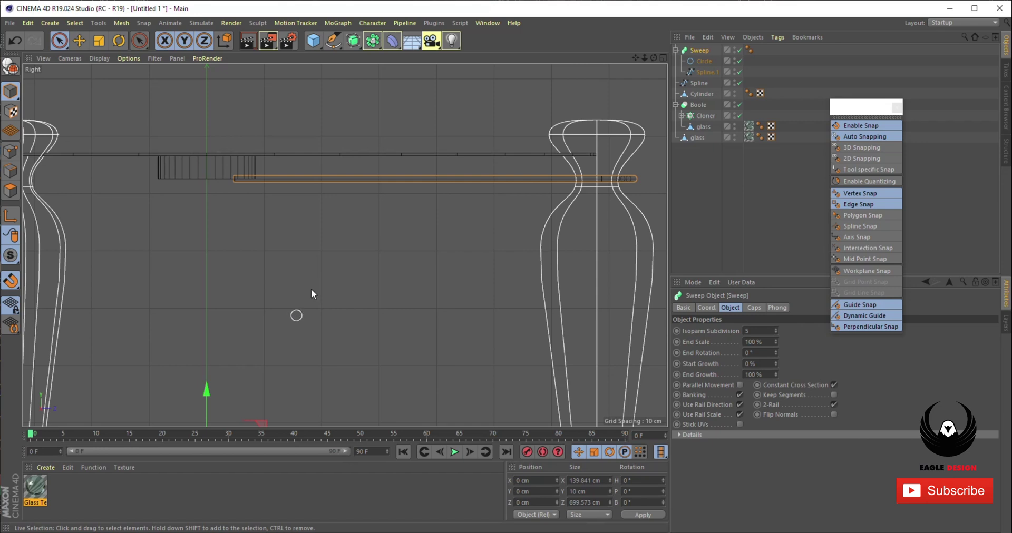
scroll(474, 195, down, 3)
middle_click(305, 184)
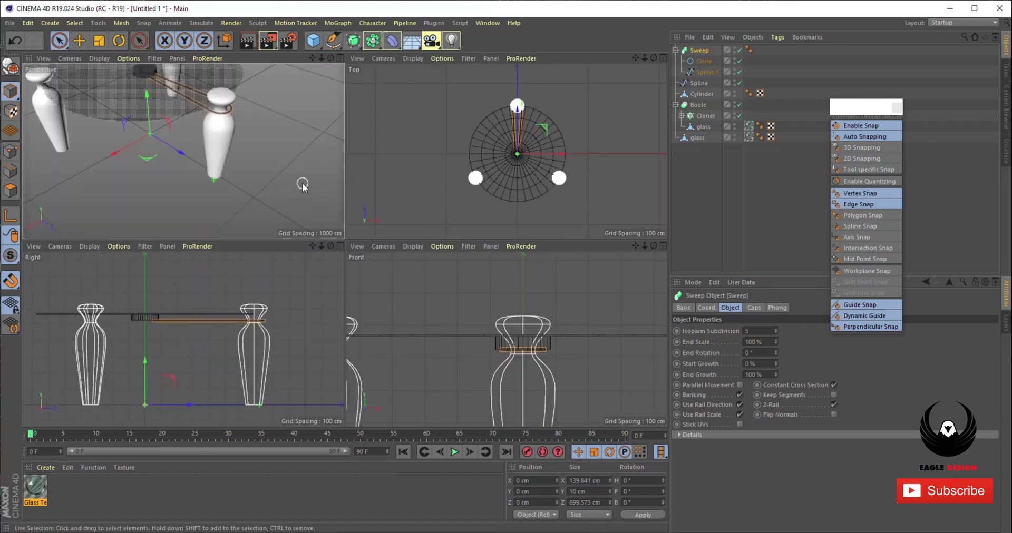
middle_click(301, 186)
middle_click(322, 223)
click(226, 112)
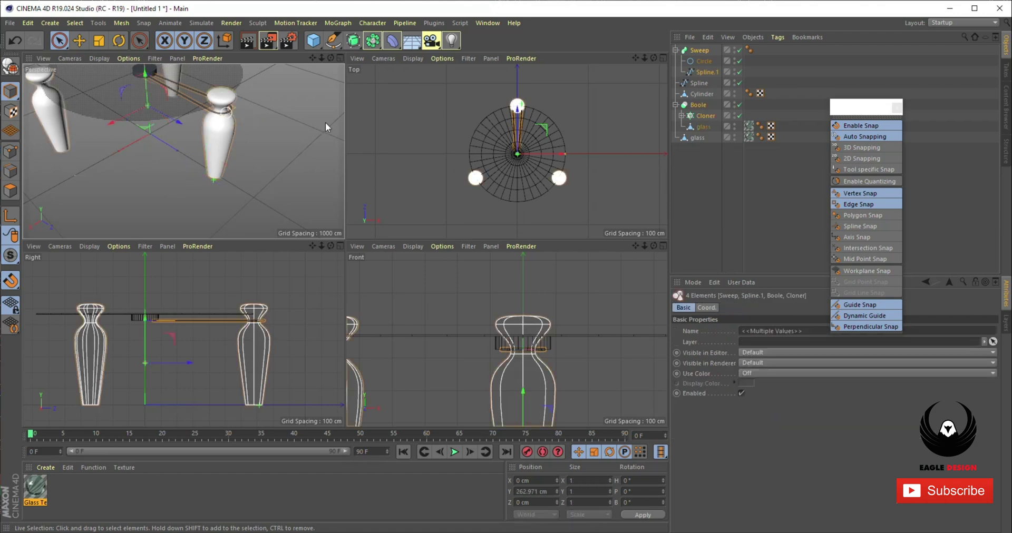
Step: Raise the whole sweep to about 16 cm in Y so the support meets the side of the central cylinder
click(700, 50)
middle_click(250, 178)
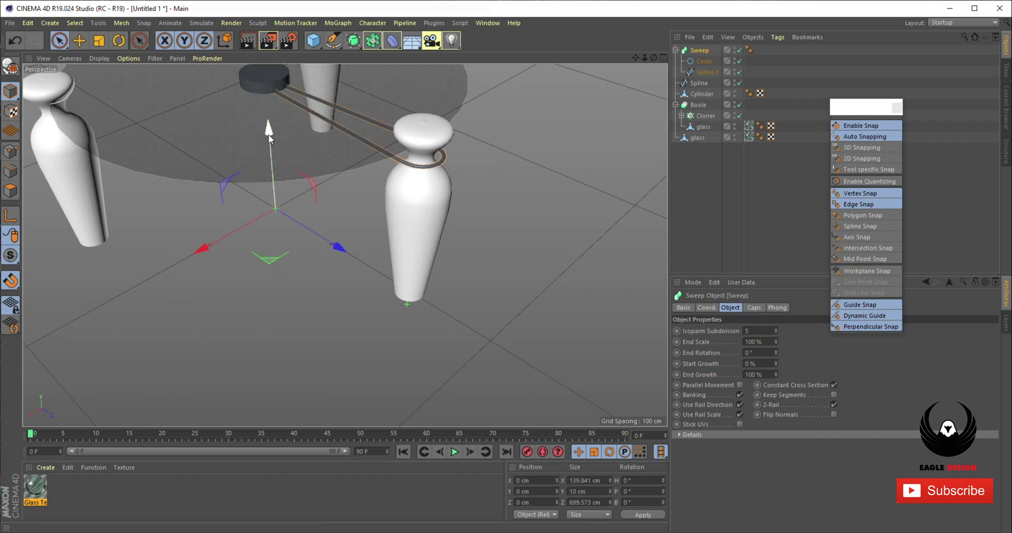
drag(268, 134, 258, 152)
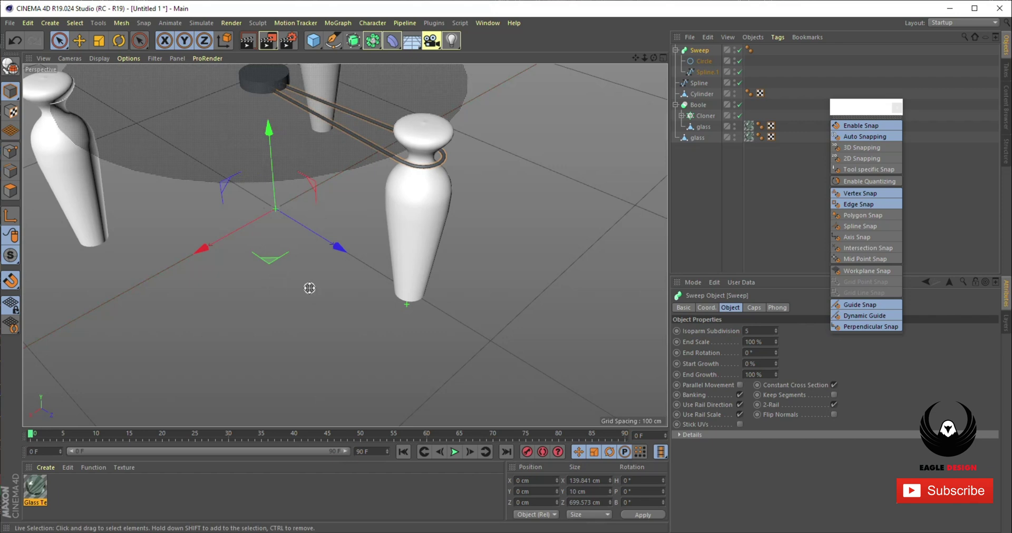
middle_click(294, 327)
middle_click(254, 355)
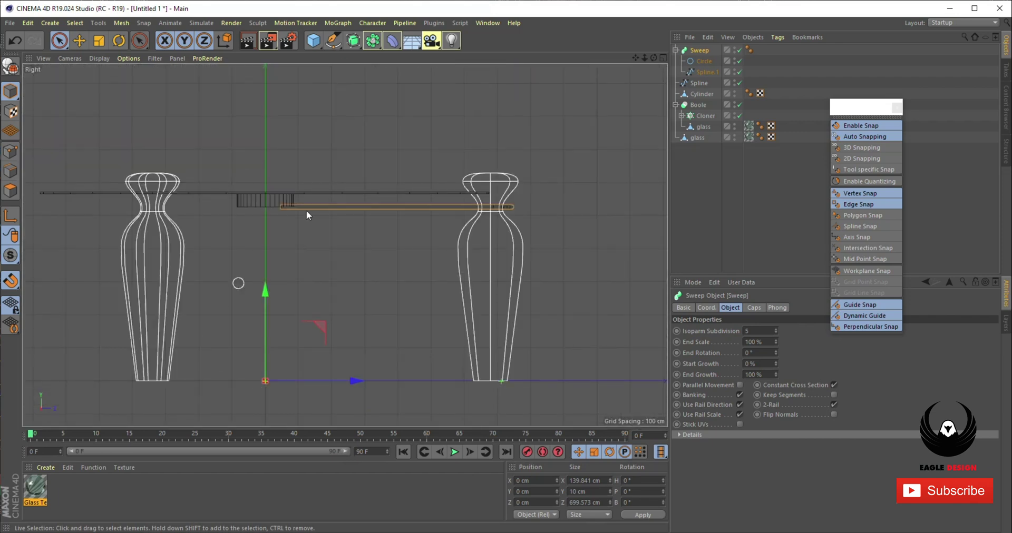
scroll(305, 200, up, 2)
drag(213, 377, 211, 368)
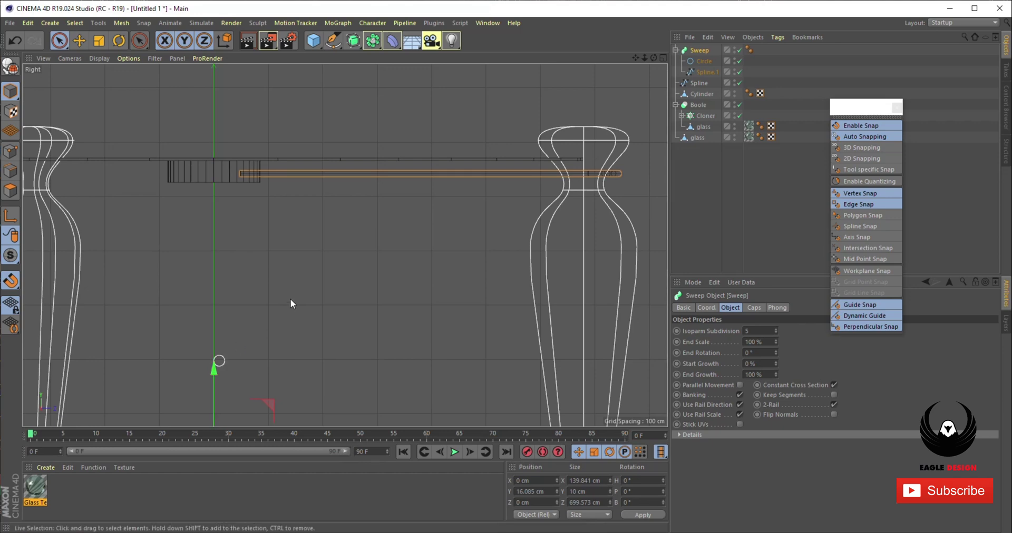
middle_click(291, 298)
middle_click(272, 175)
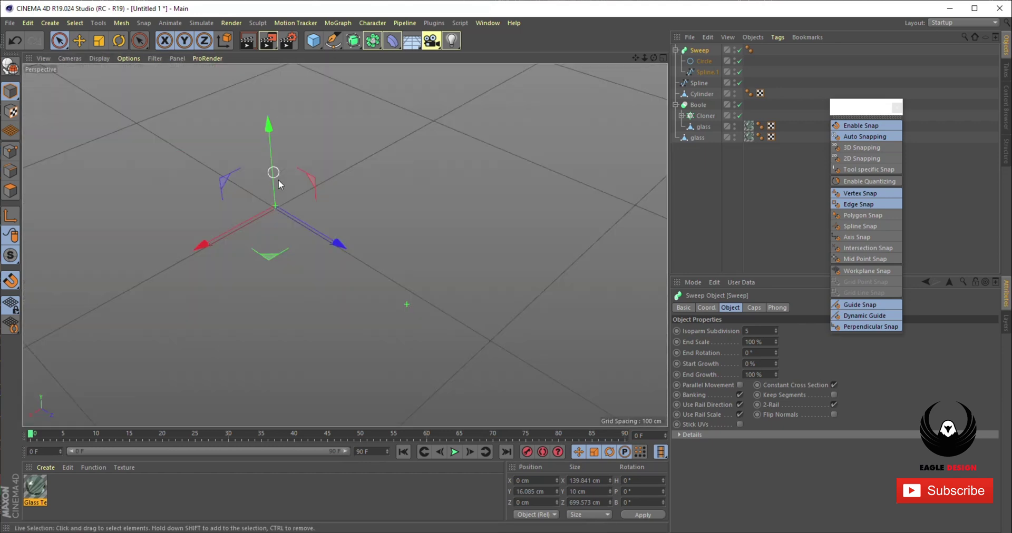
alt+middle_drag(318, 203, 322, 302)
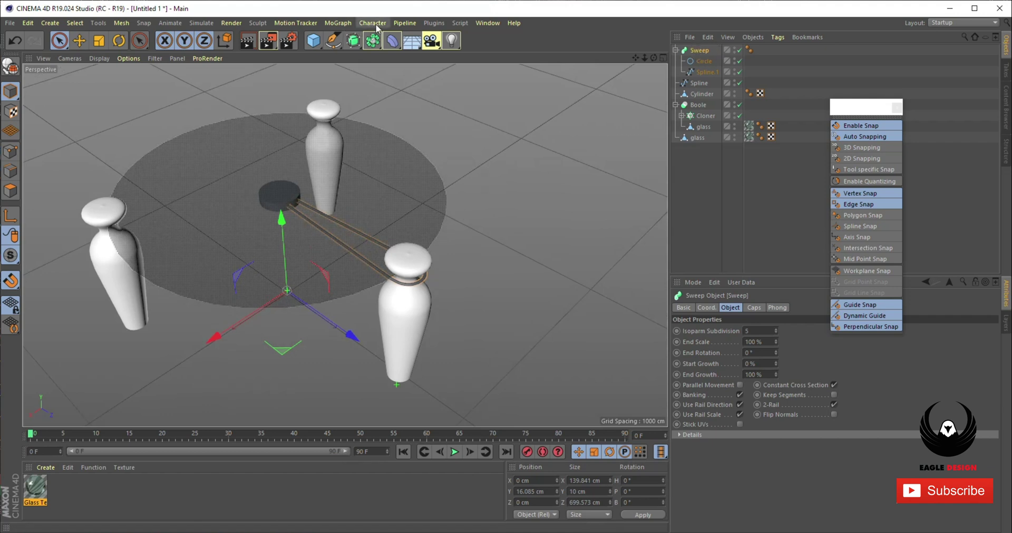
Step: Add a MoGraph Cloner and nest the sweep inside it
click(338, 23)
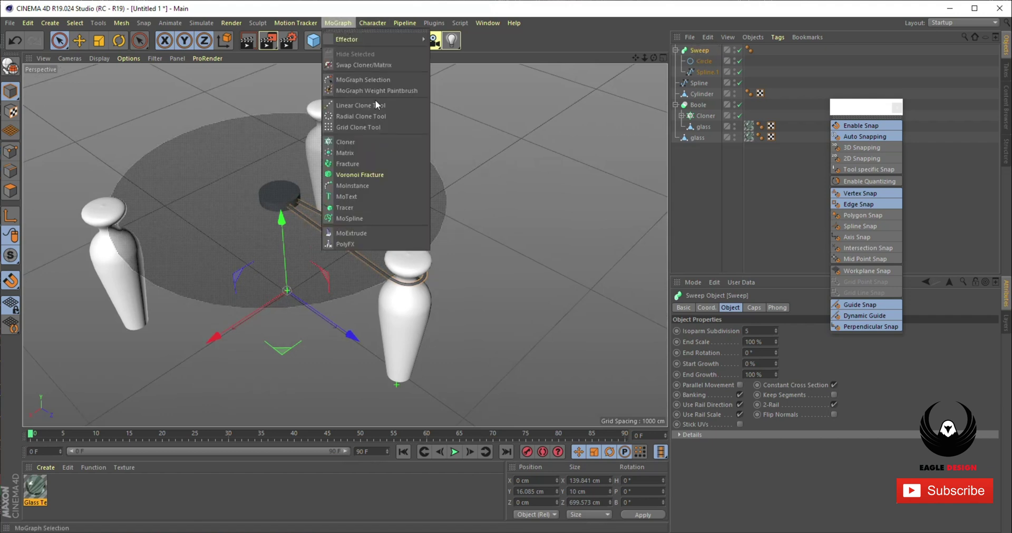
click(356, 142)
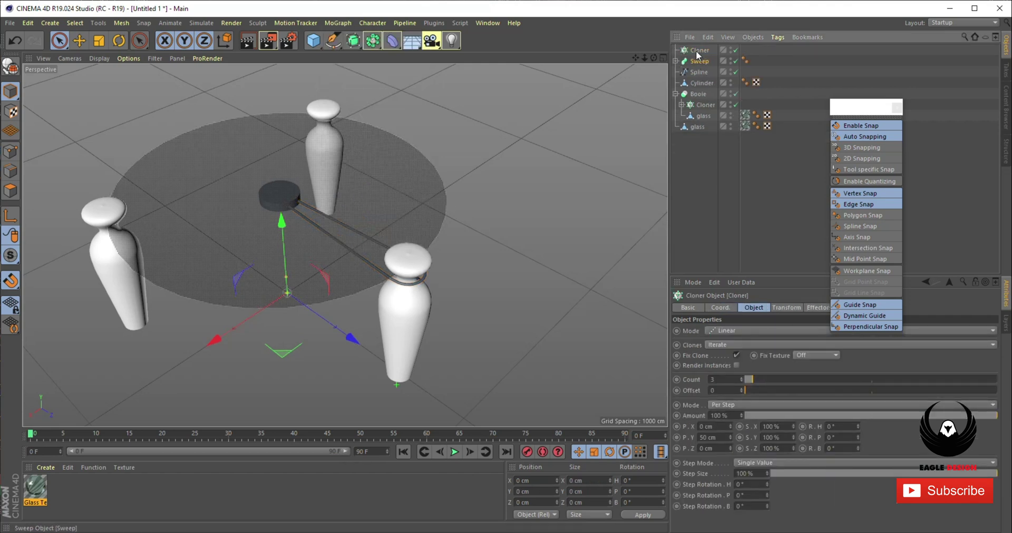
drag(697, 54, 699, 50)
click(756, 330)
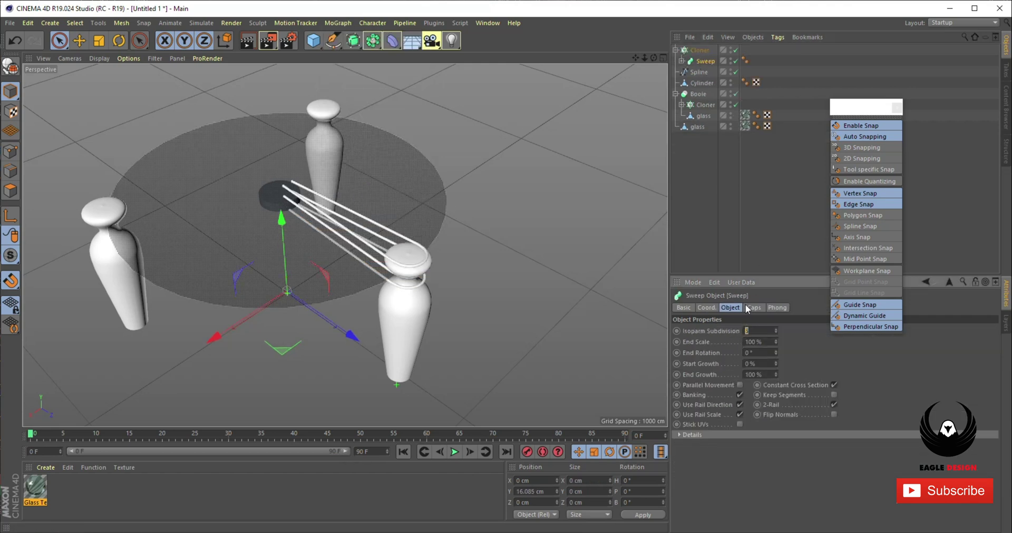
Step: Set the sweep's cloner to Radial mode with a count of 3
click(695, 52)
click(733, 330)
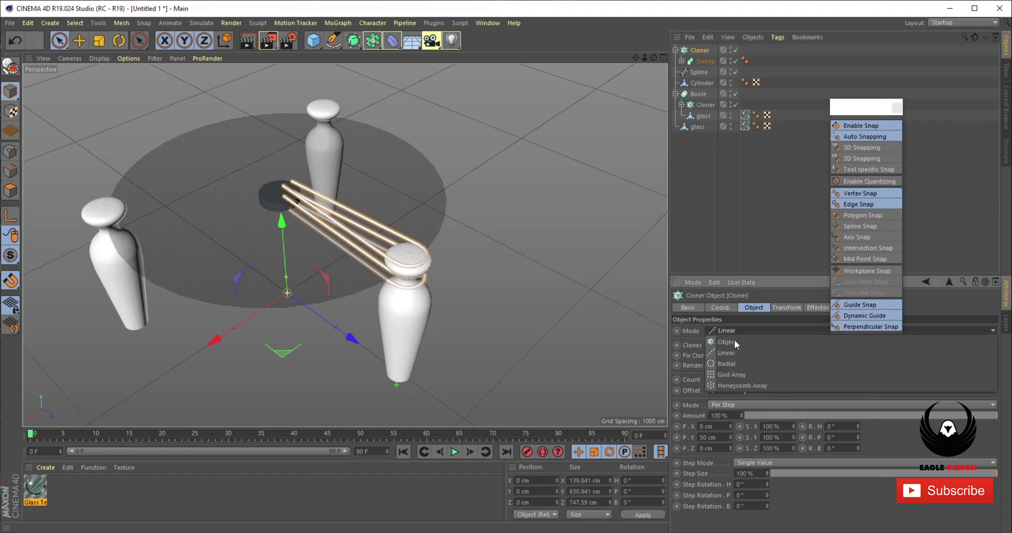
click(732, 366)
click(717, 378)
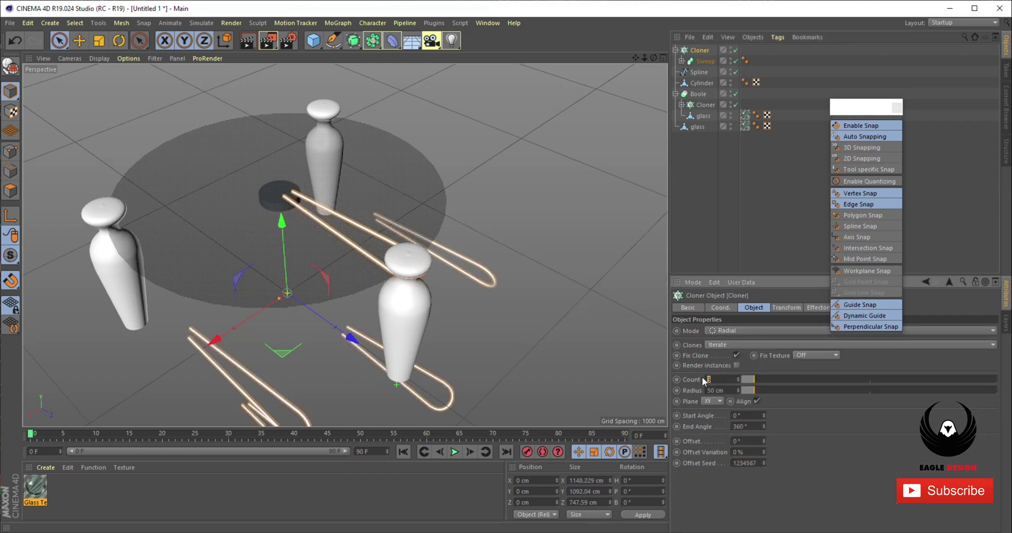
text(3)
key(Return)
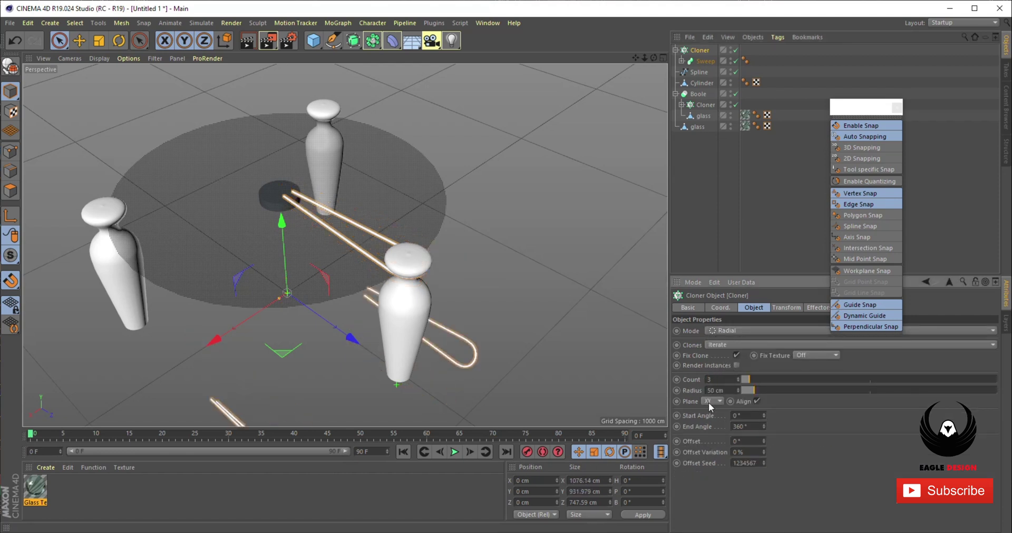
Step: Set the radial cloner's plane to XZ and its radius to 0 cm so the supports meet all three legs
click(715, 434)
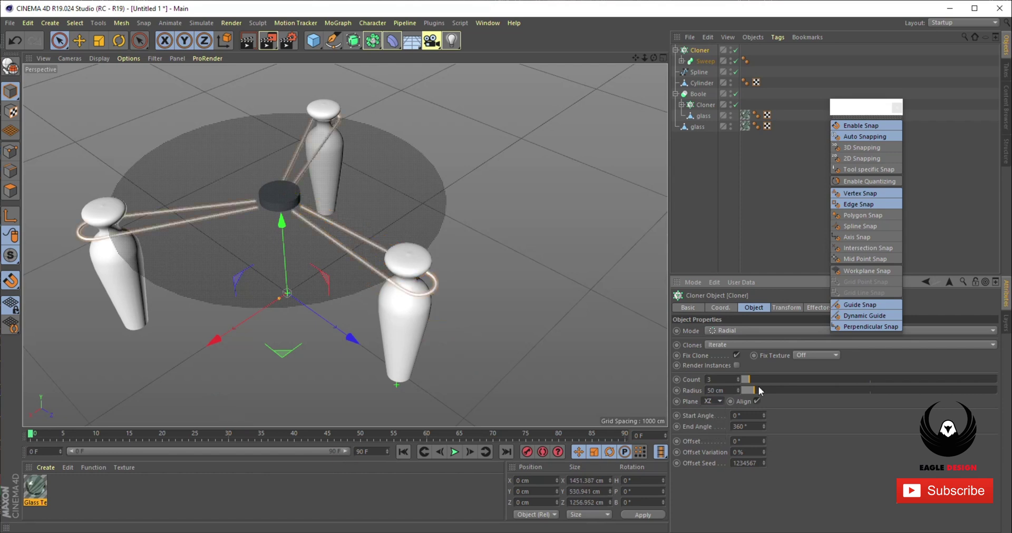
drag(758, 392, 732, 378)
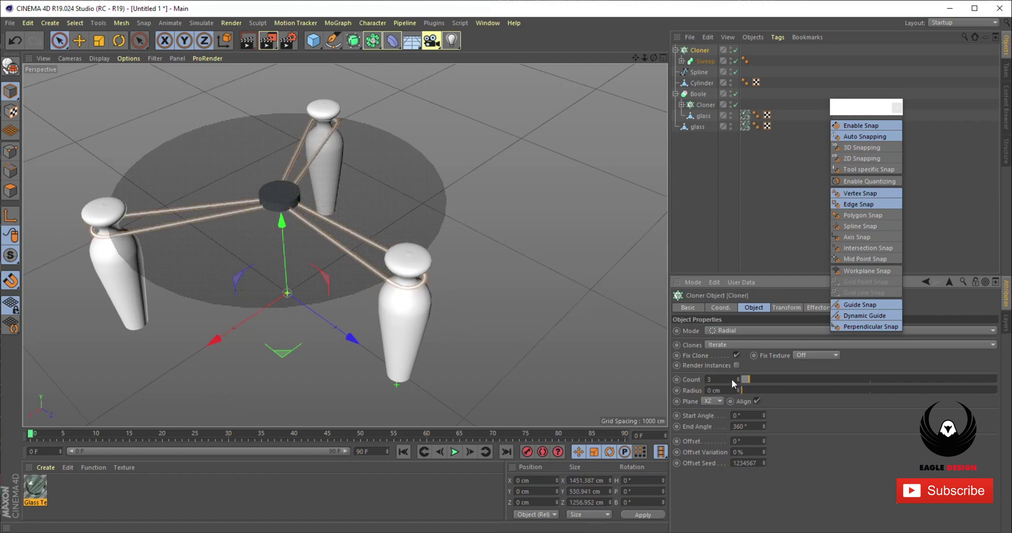
mouse_move(650, 371)
alt+mouse_down()
mouse_move(520, 344)
mouse_move(306, 347)
mouse_move(353, 313)
mouse_move(337, 226)
mouse_move(264, 329)
mouse_move(261, 379)
mouse_move(260, 365)
mouse_move(286, 337)
mouse_move(413, 349)
mouse_move(409, 332)
mouse_move(549, 257)
alt+mouse_up()
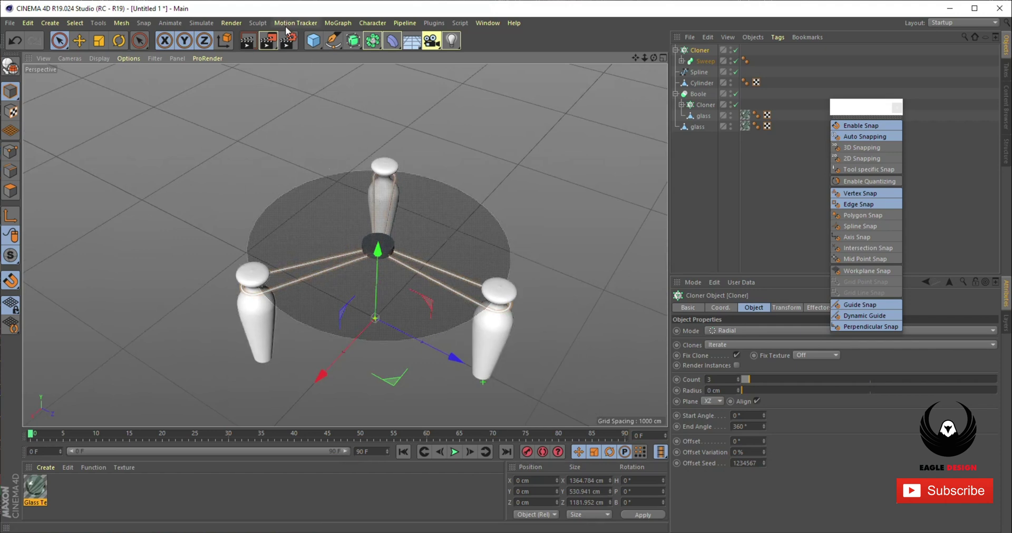
Step: Add a plane beneath the table as a floor and enlarge it to about 4665 cm wide and 7687 cm high
click(320, 44)
click(399, 80)
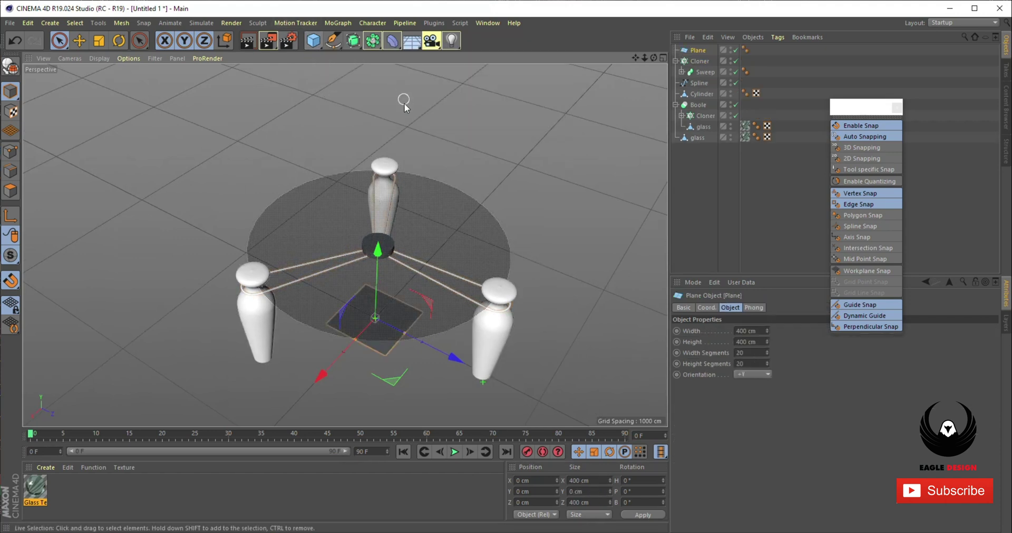
drag(402, 333, 632, 416)
scroll(330, 277, down, 3)
drag(350, 307, 162, 500)
scroll(375, 295, down, 3)
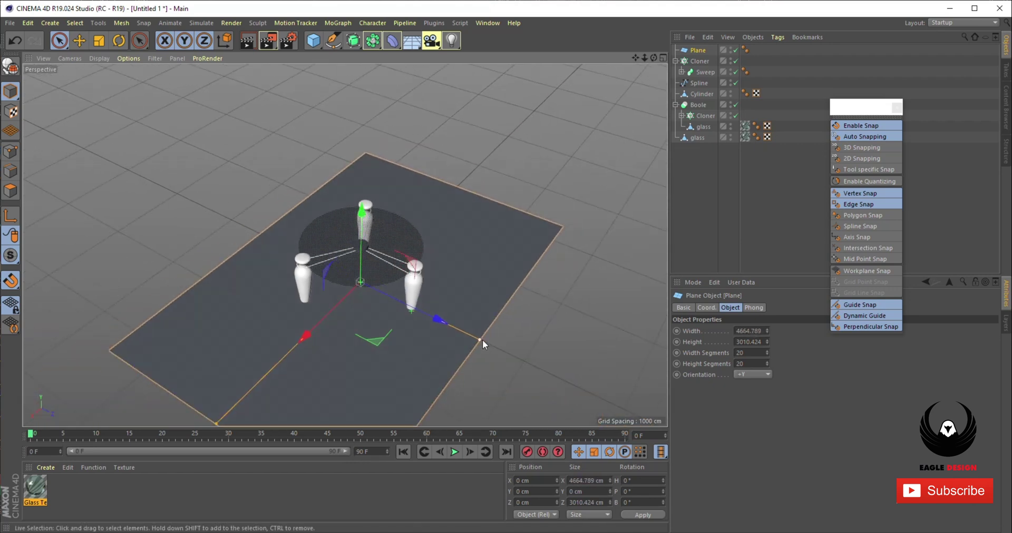
drag(481, 340, 717, 454)
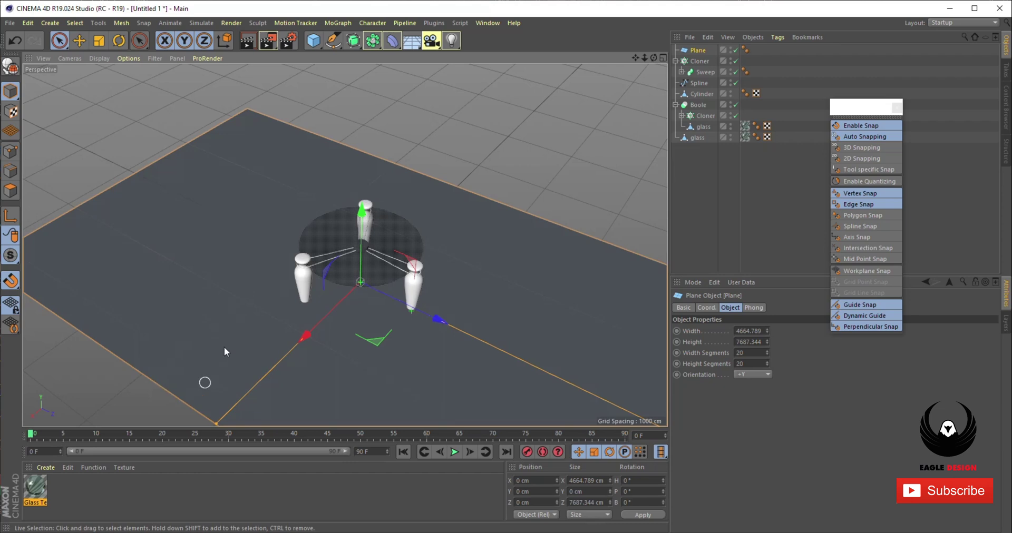
Step: Widen the floor plane beneath the table to about 9907 cm
scroll(253, 327, down, 3)
alt+middle_drag(285, 307, 338, 163)
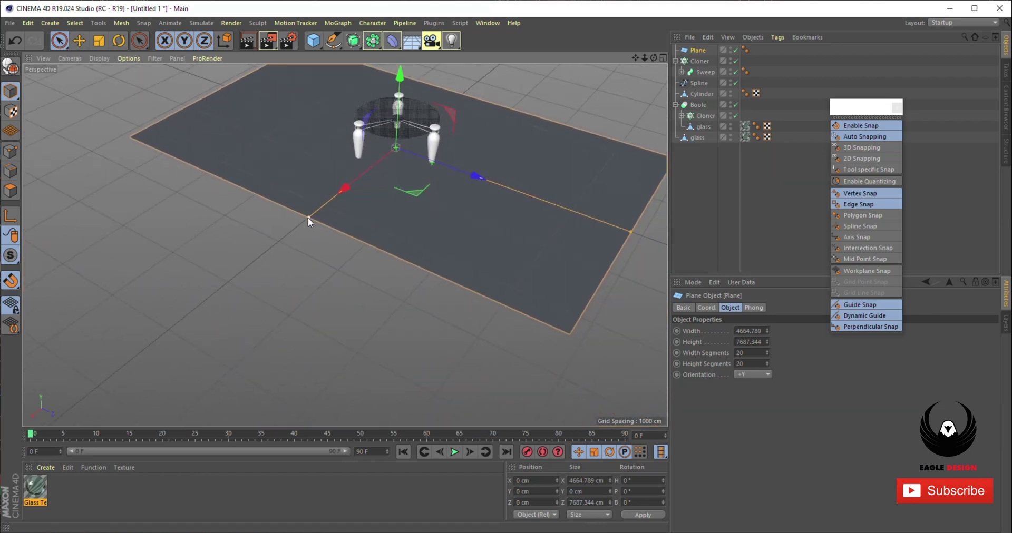
drag(308, 217, 195, 310)
scroll(412, 141, up, 3)
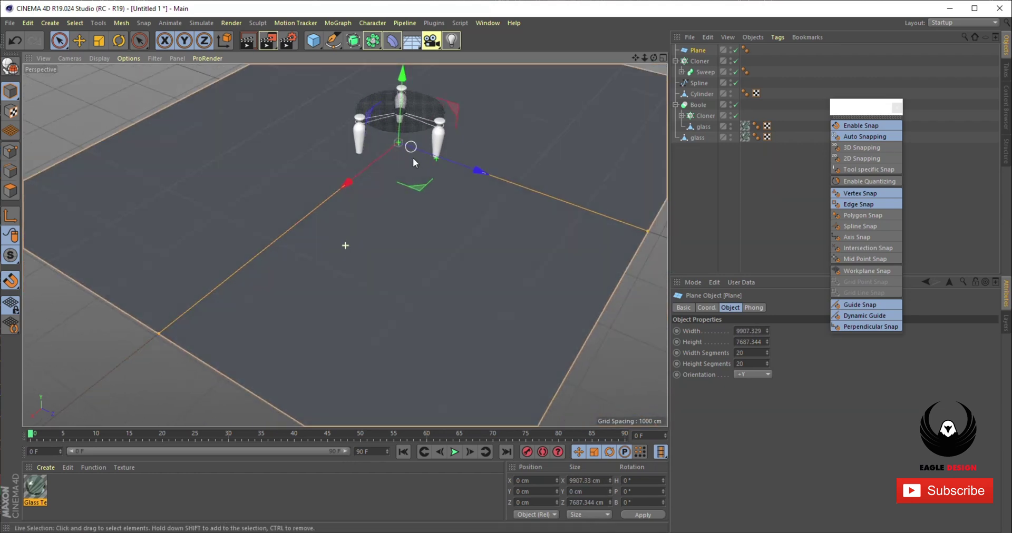
alt+middle_drag(412, 157, 388, 242)
Step: Create a new material and set its color to a light blue with hue 208°, saturation 29% and value 80%
double_click(81, 501)
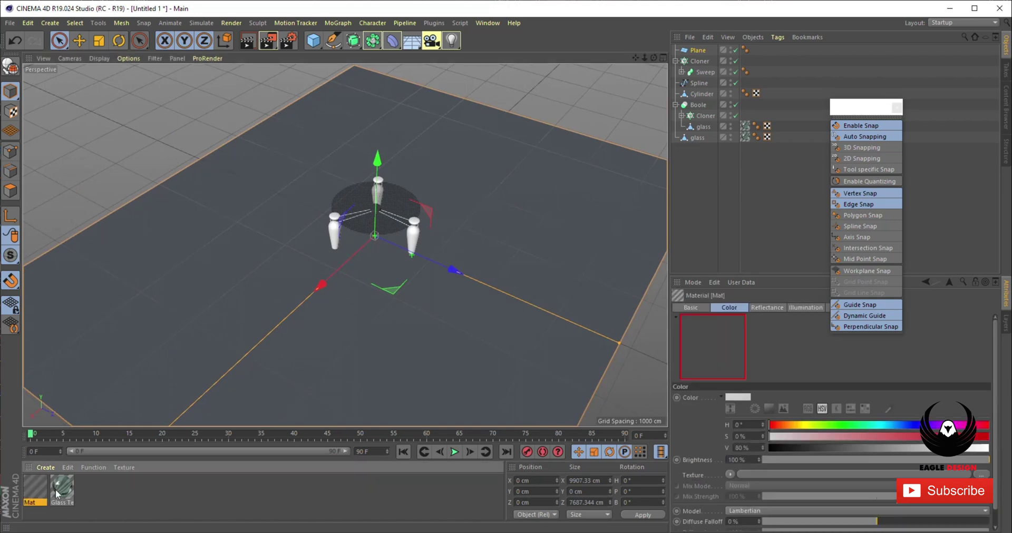
double_click(34, 488)
drag(393, 51, 859, 99)
click(895, 166)
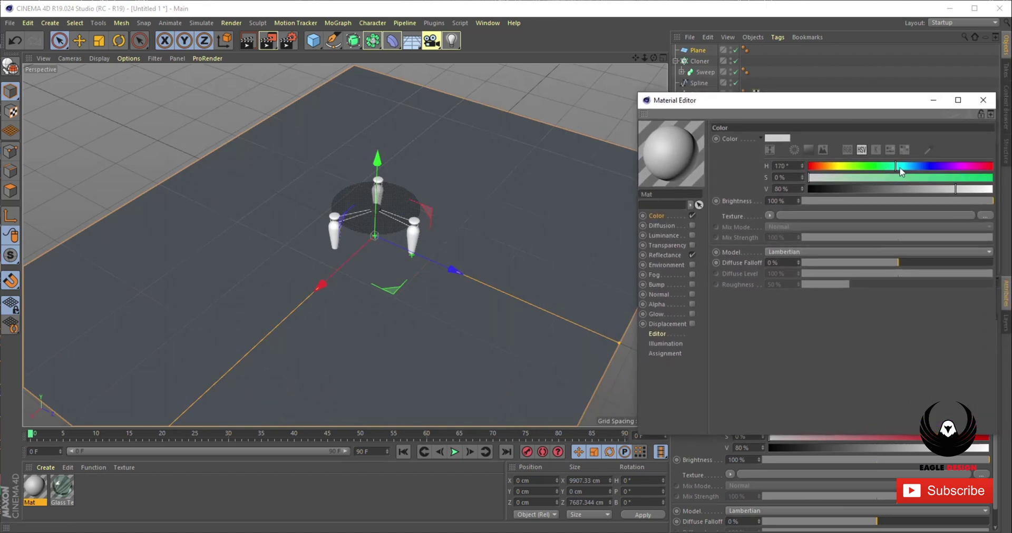
click(915, 164)
click(920, 177)
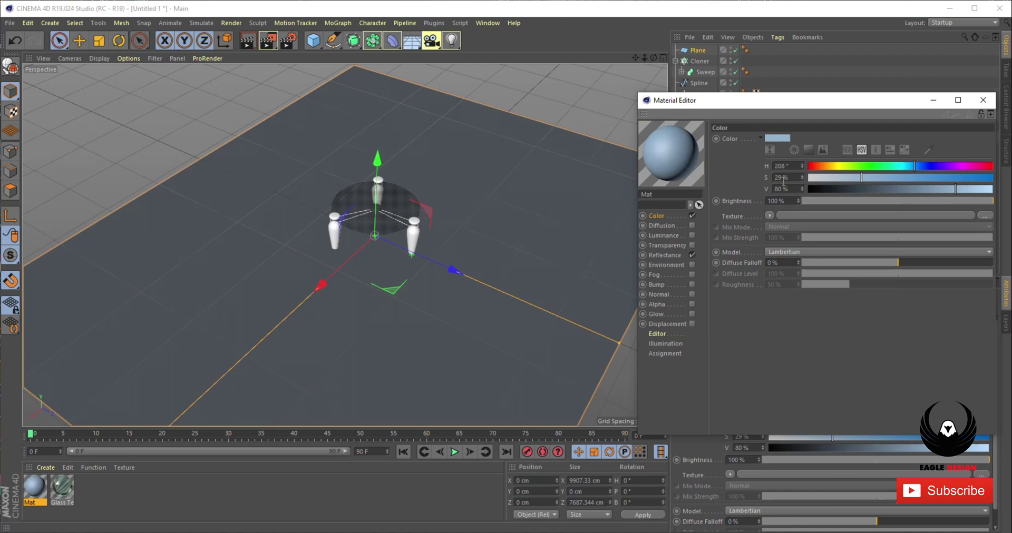
Step: Apply the light blue material to the floor plane and close the material editor
click(32, 496)
drag(32, 496, 183, 354)
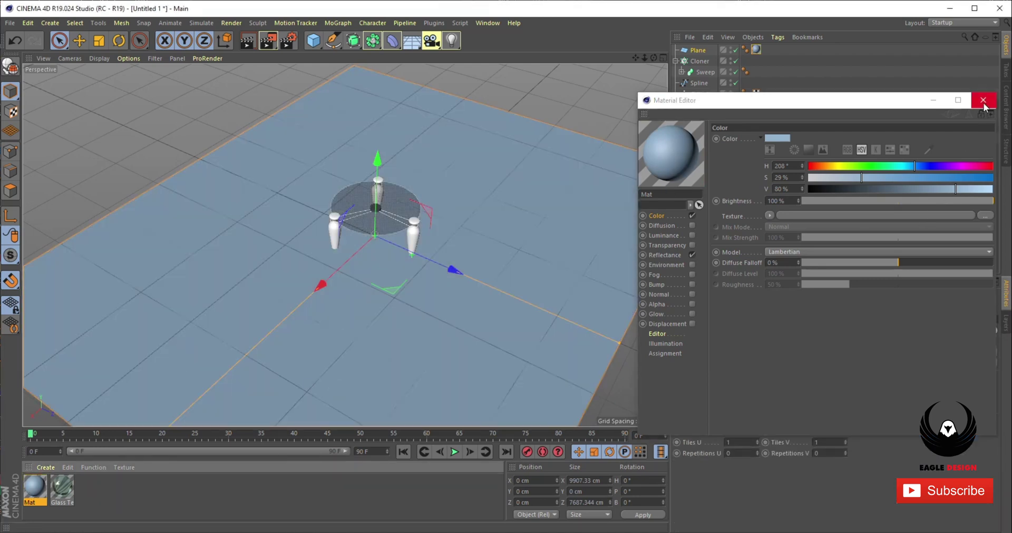
click(984, 101)
Step: Enlarge the floor plane to about 13940 cm wide and 14924 cm high
scroll(357, 273, down, 3)
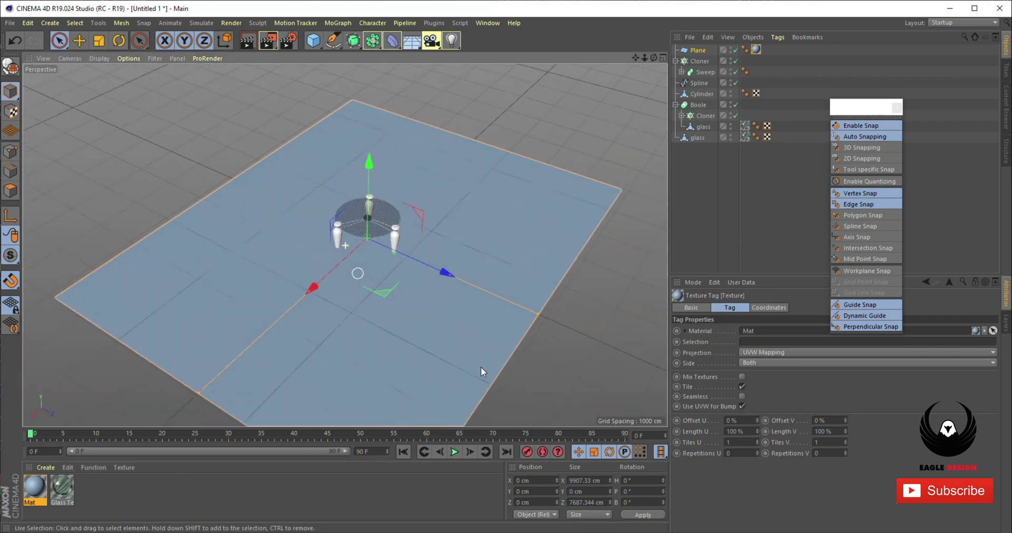
drag(539, 317, 748, 387)
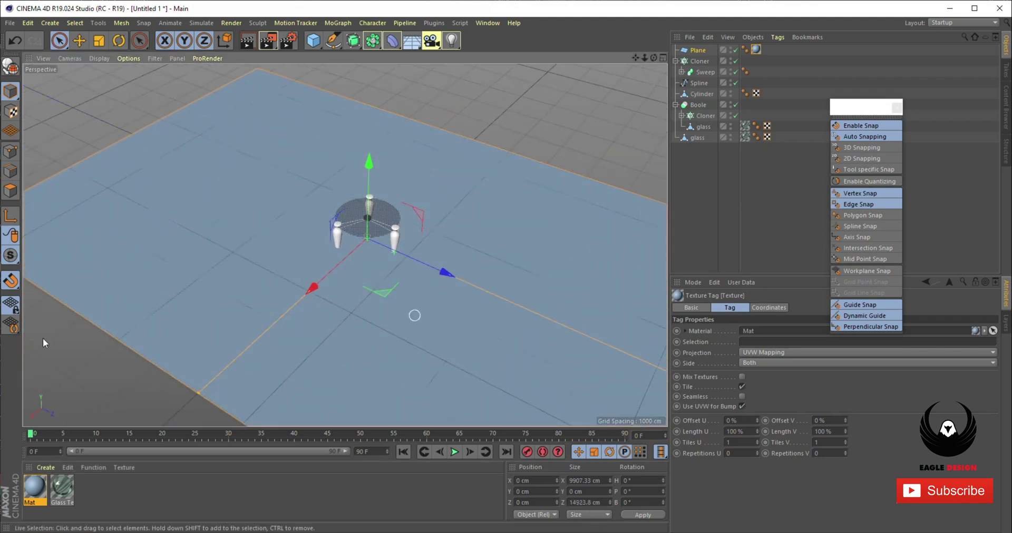
drag(197, 392, 91, 462)
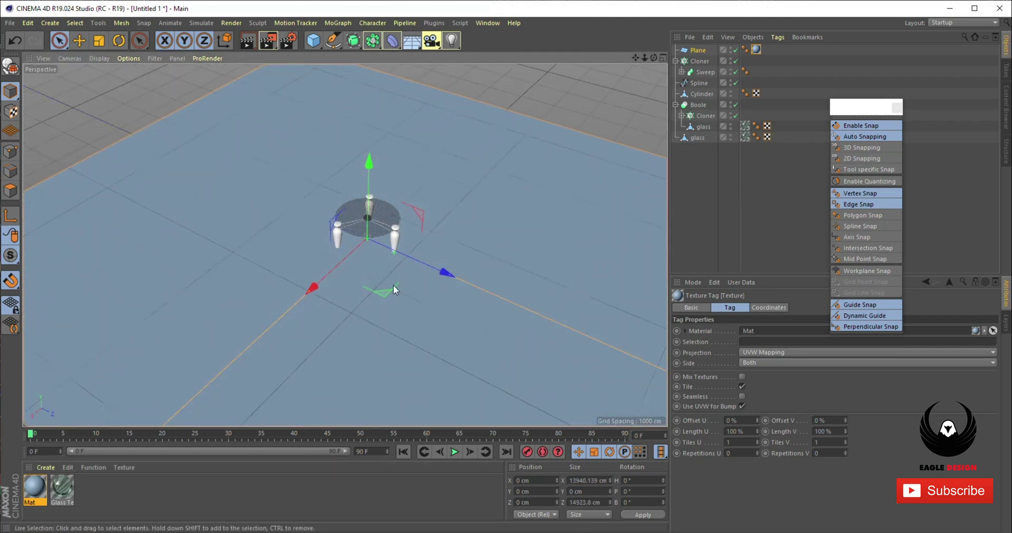
Step: Apply a black material to the radial cloner that holds the swept supports
scroll(345, 246, up, 3)
scroll(356, 234, up, 5)
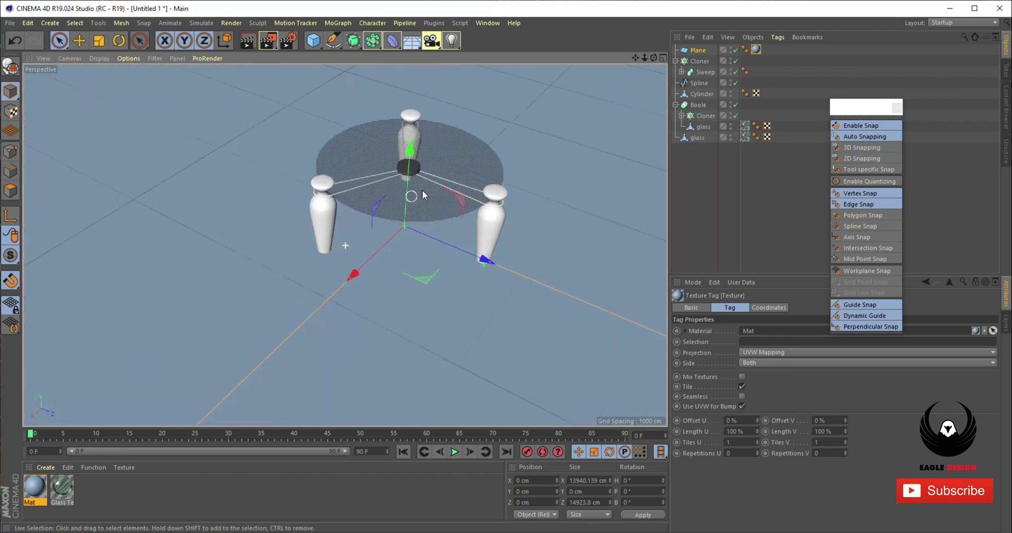
alt+middle_drag(446, 171, 334, 261)
scroll(340, 283, up, 2)
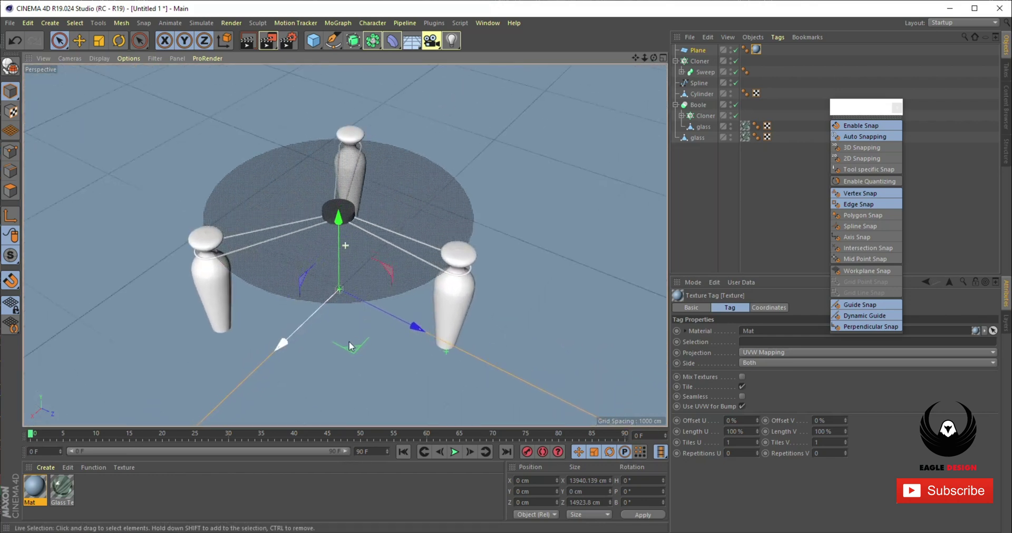
alt+drag(329, 304, 374, 304)
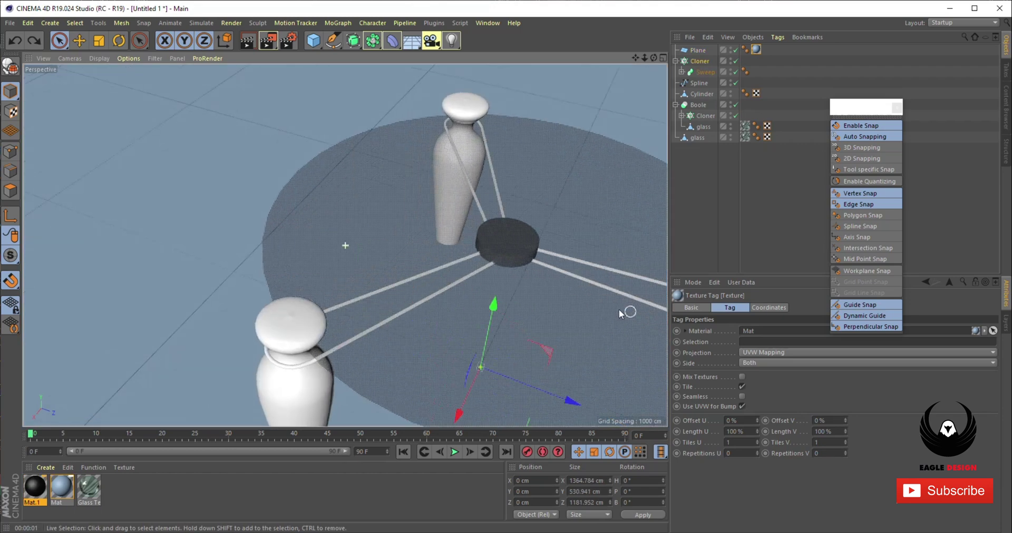
scroll(384, 355, up, 3)
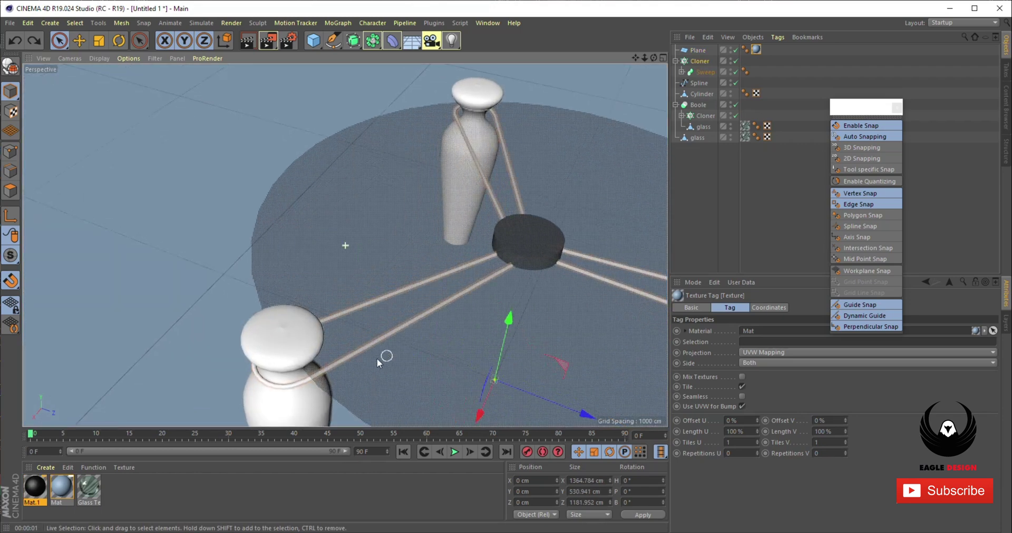
alt+middle_drag(313, 364, 323, 276)
mouse_move(285, 333)
alt+mouse_down()
mouse_move(299, 310)
mouse_move(349, 331)
mouse_move(284, 337)
mouse_move(298, 333)
alt+mouse_up()
alt+right_drag(298, 333, 372, 319)
click(274, 254)
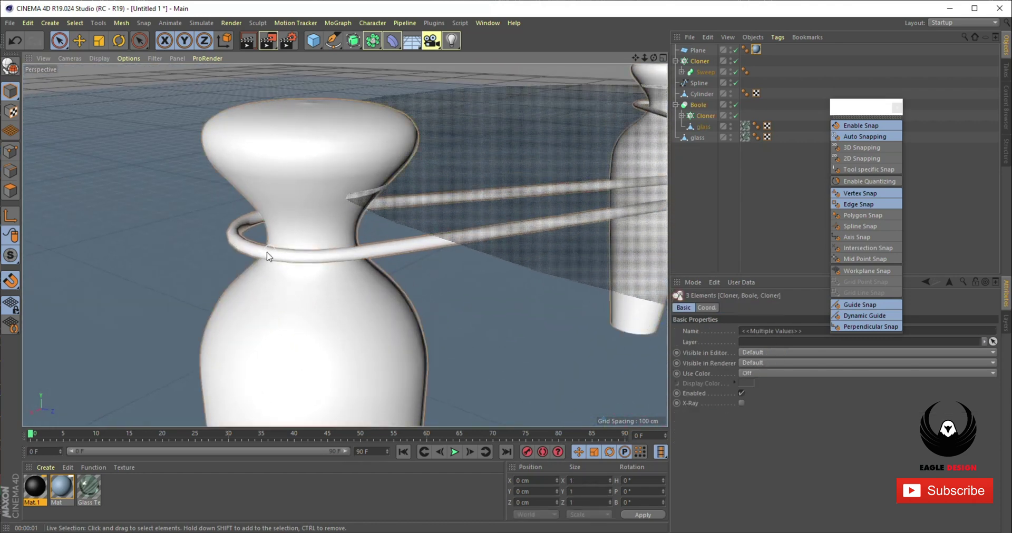
click(240, 248)
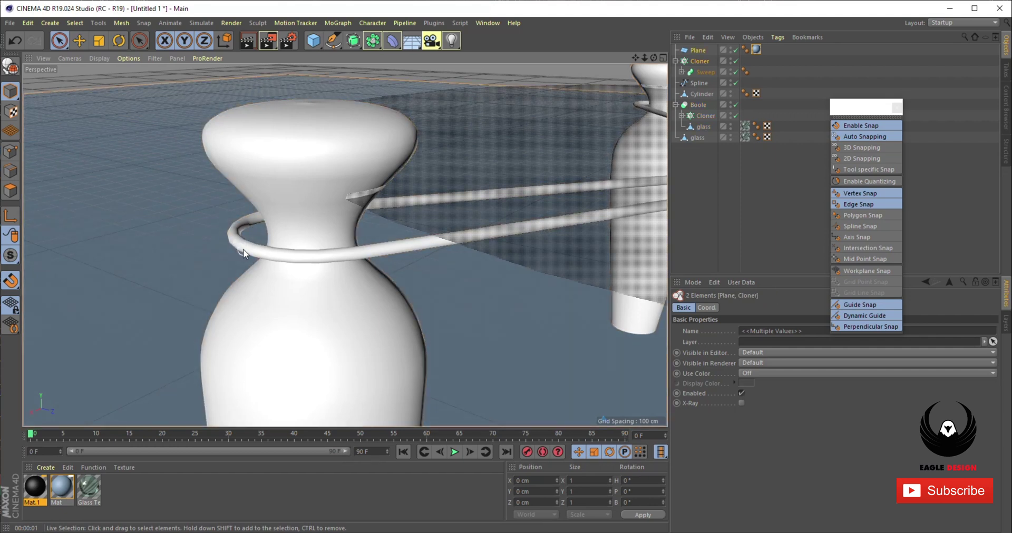
click(700, 62)
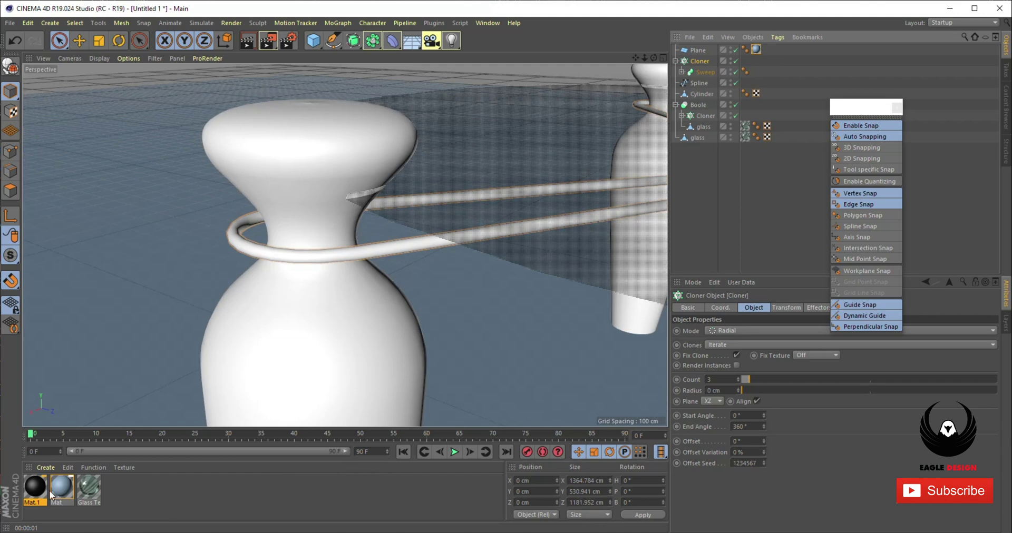
drag(38, 488, 740, 74)
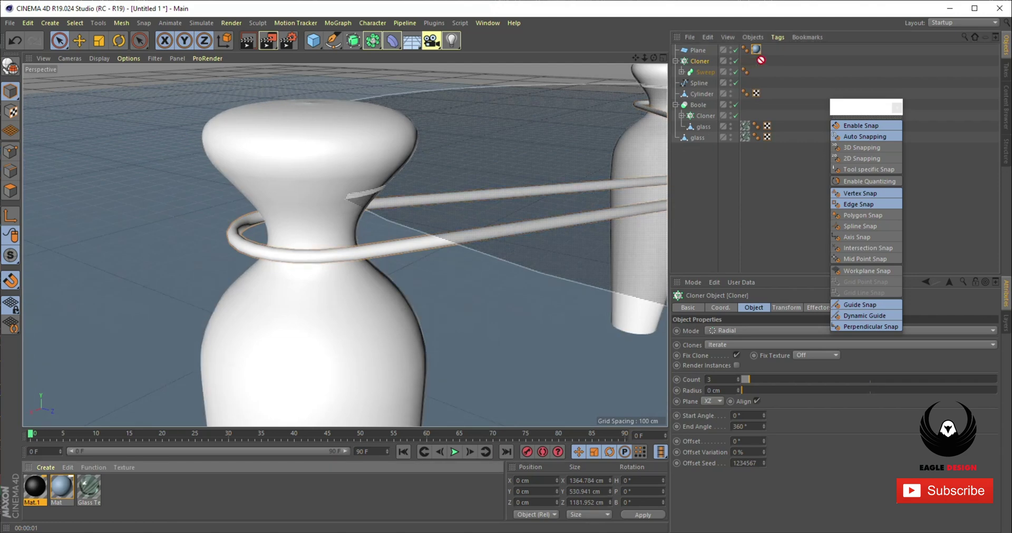
drag(706, 62, 706, 62)
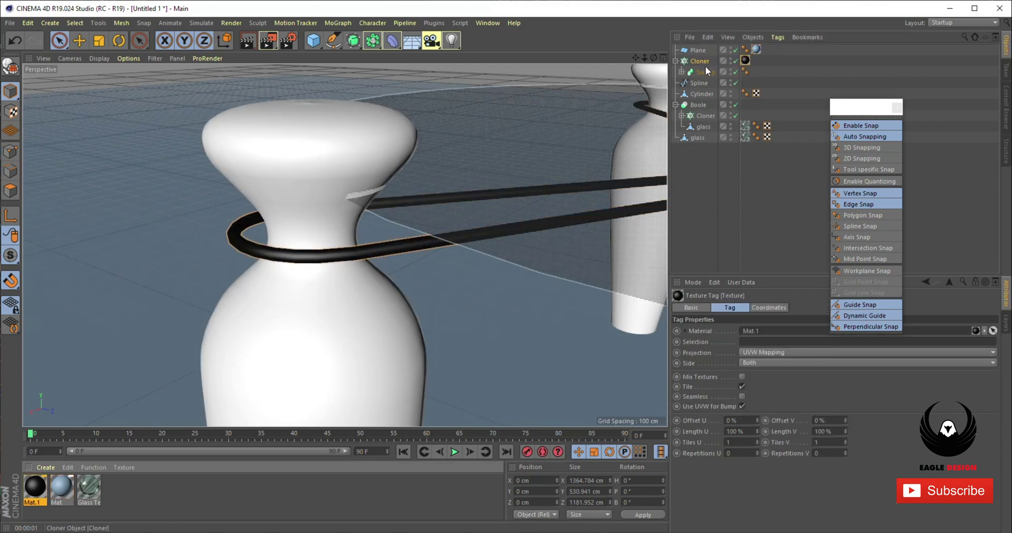
Step: Apply the black material Mat.1 to the central cylinder as well
scroll(584, 225, down, 6)
alt+drag(509, 257, 490, 284)
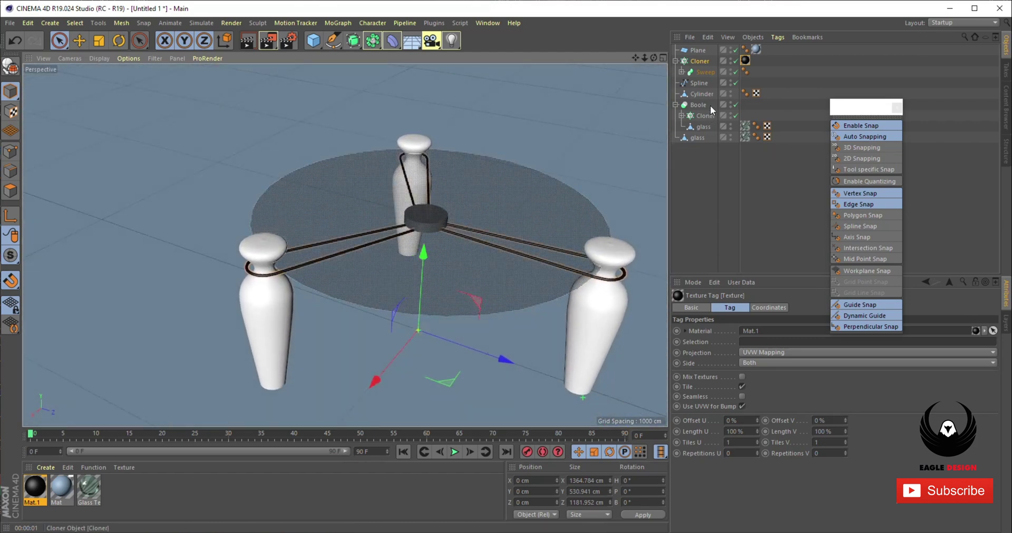
click(702, 94)
drag(38, 490, 786, 96)
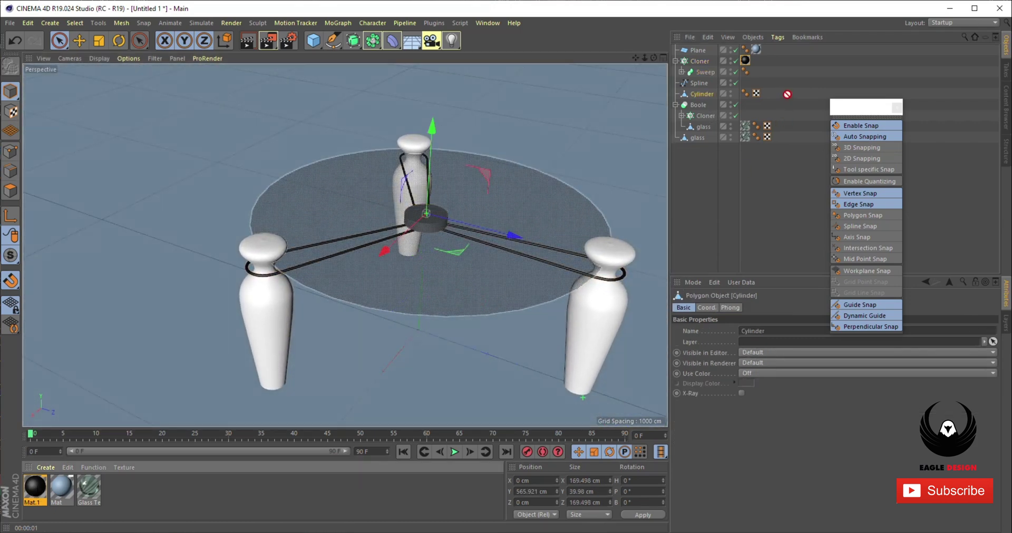
drag(708, 93, 708, 93)
Step: Create another material with the wood image e1692e520c13cc12aec3074504f06503 as its color texture, copying the image to the project location
alt+drag(510, 253, 367, 345)
alt+right_drag(368, 345, 397, 344)
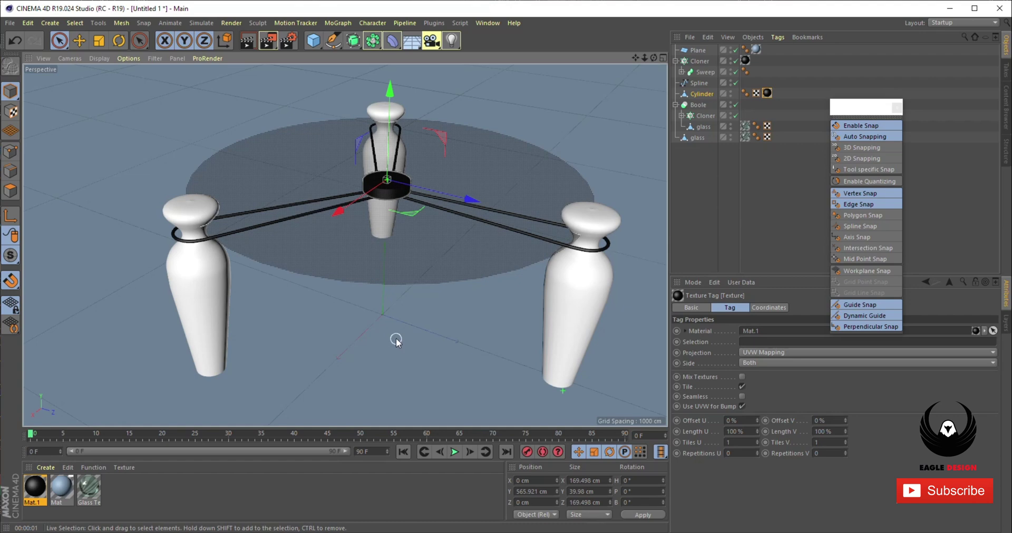
alt+drag(400, 340, 406, 340)
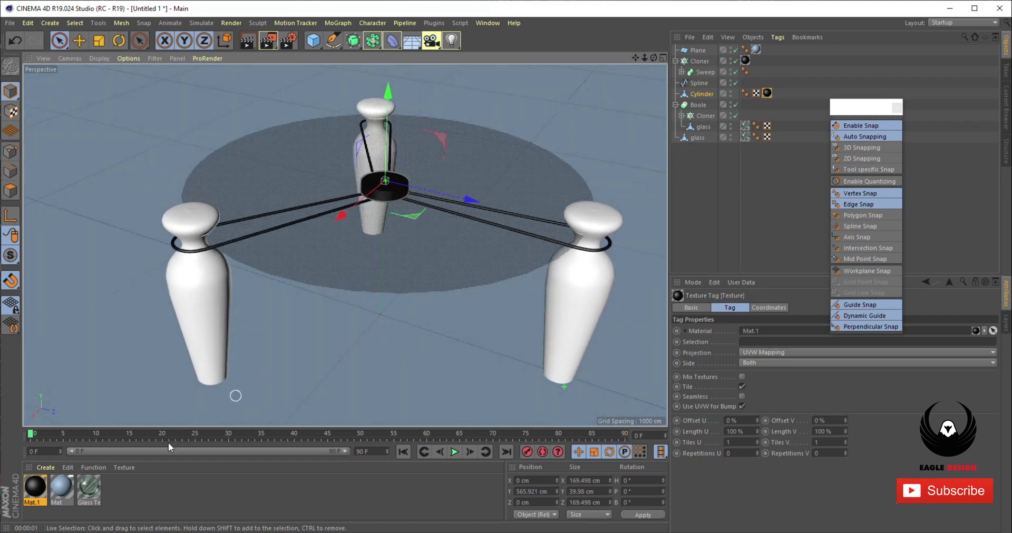
double_click(138, 494)
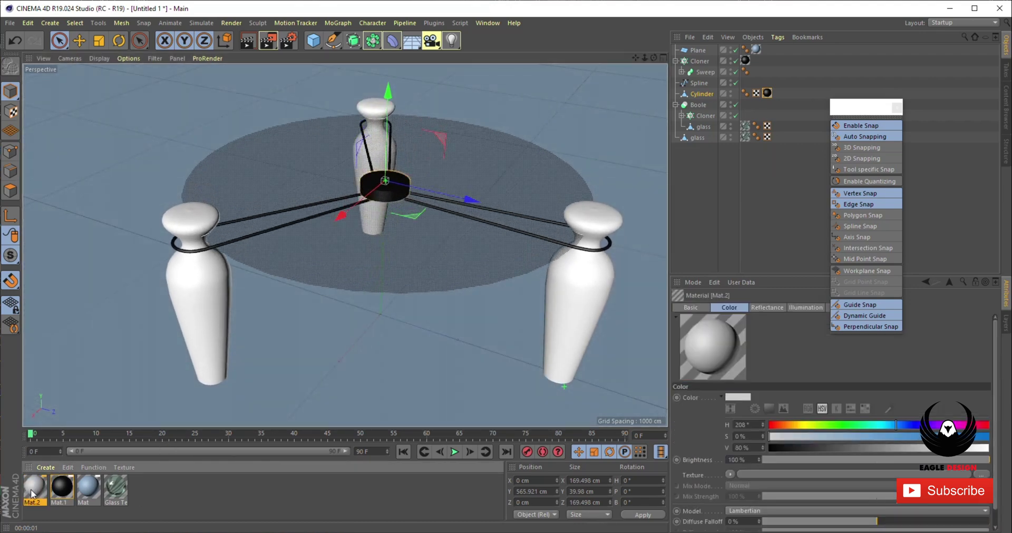
double_click(32, 490)
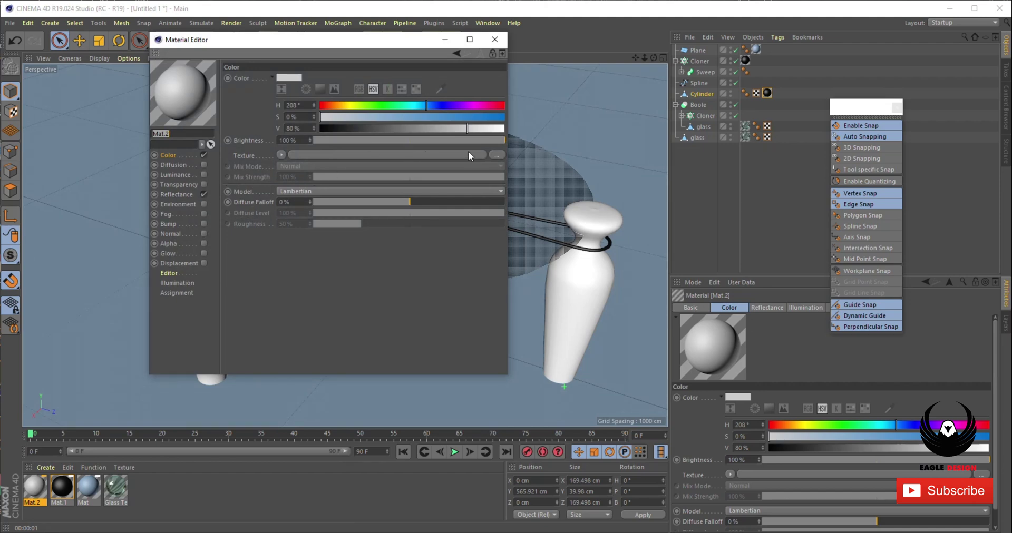
click(494, 153)
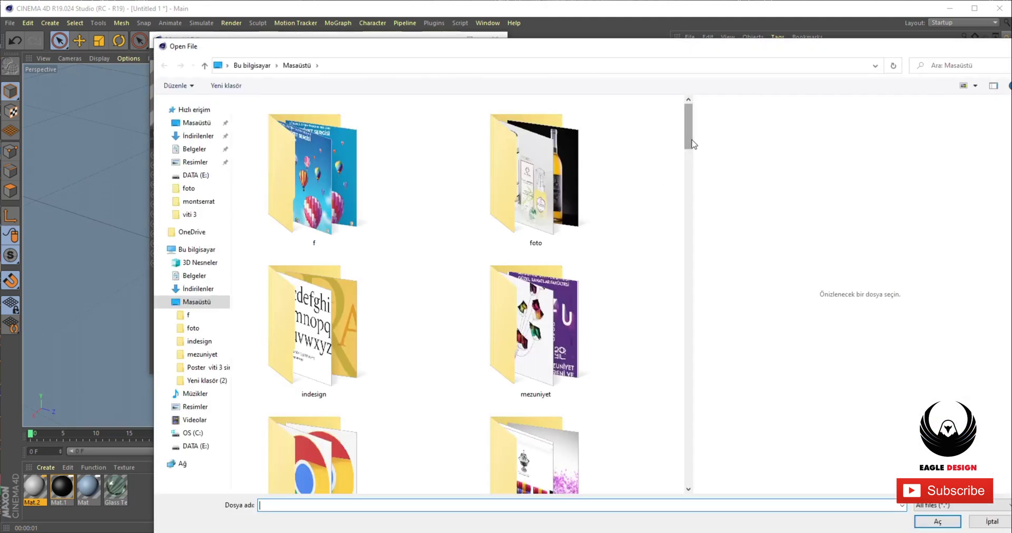
drag(689, 140, 694, 239)
click(337, 257)
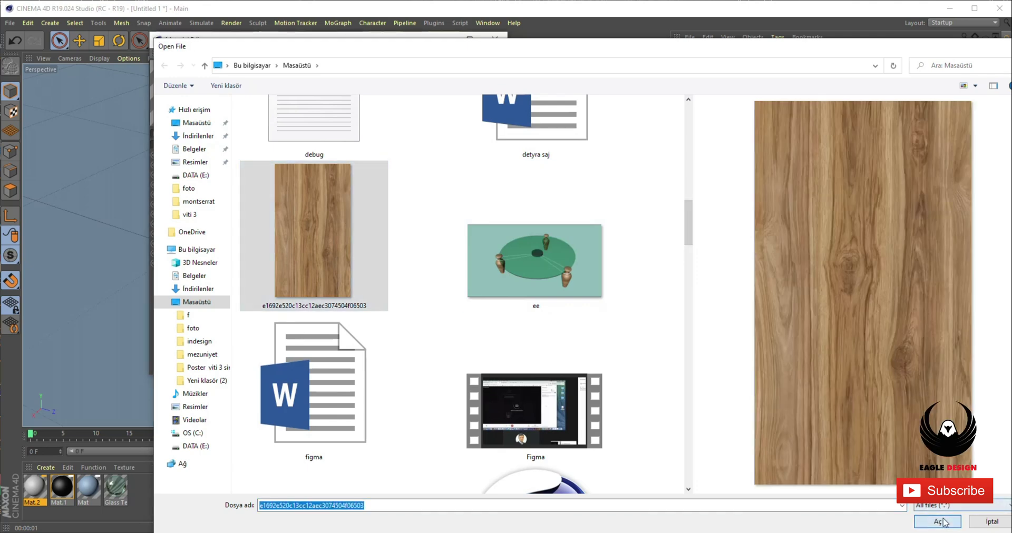
click(941, 521)
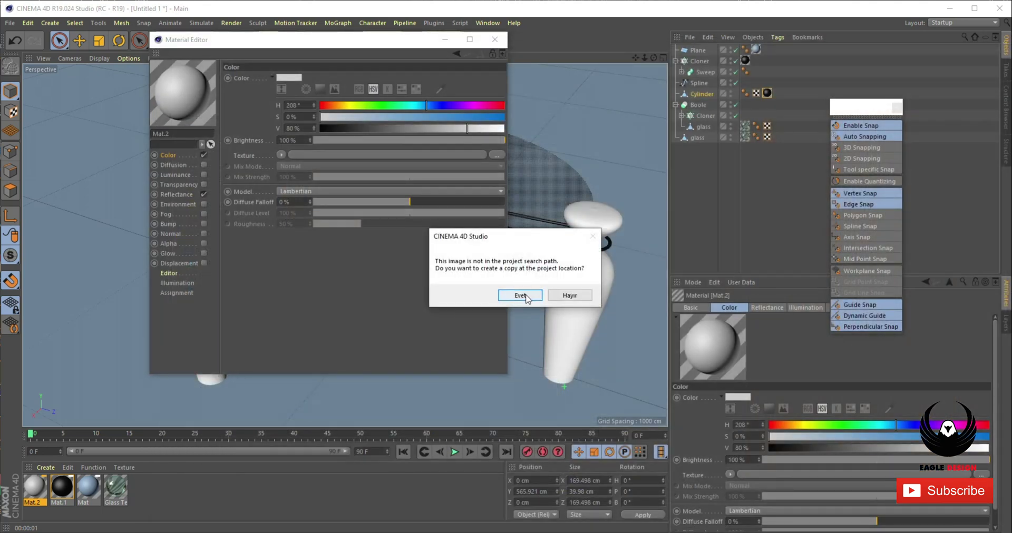
click(521, 297)
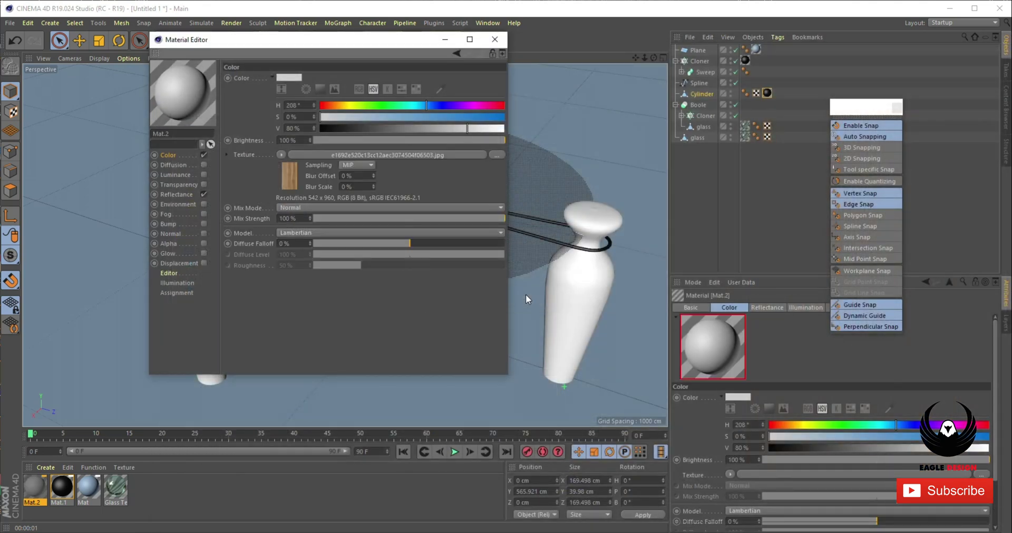
click(494, 39)
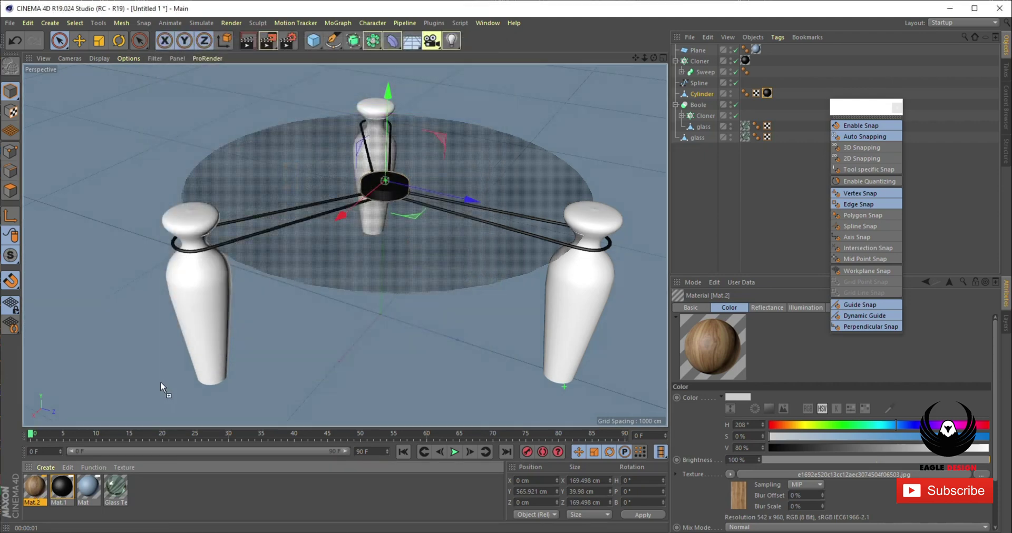
Step: Apply the wood material to the cloned table legs and render the active view with the whole table framed
drag(199, 319, 200, 318)
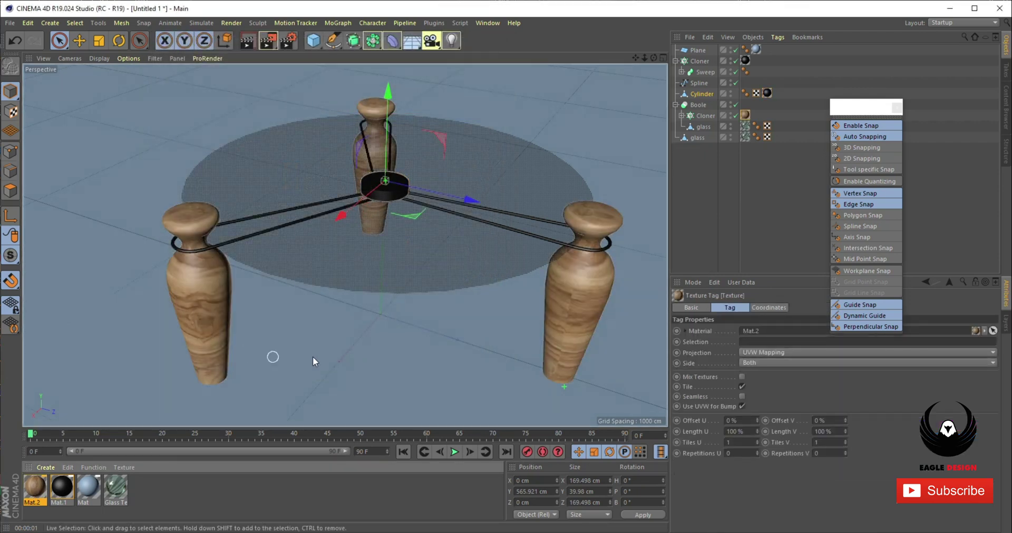
alt+drag(366, 350, 364, 365)
mouse_move(509, 338)
alt+right_down()
mouse_move(487, 340)
mouse_move(495, 333)
alt+right_up()
alt+drag(495, 333, 452, 344)
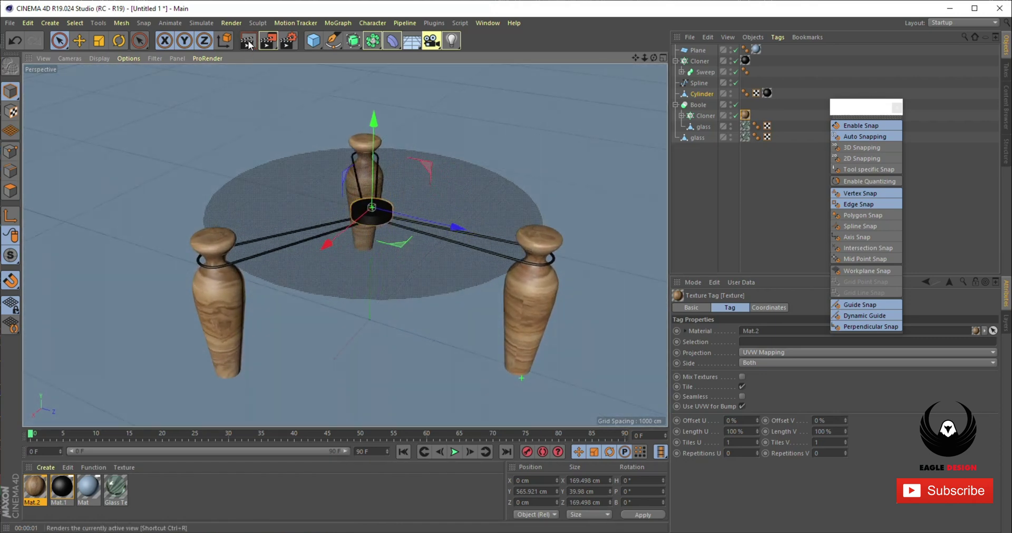
key(ctrl+r)
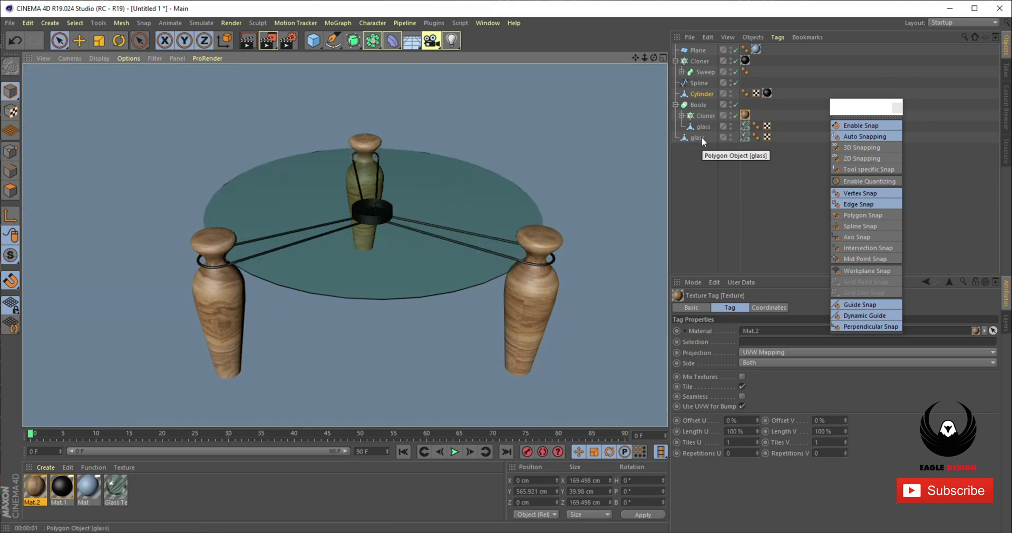